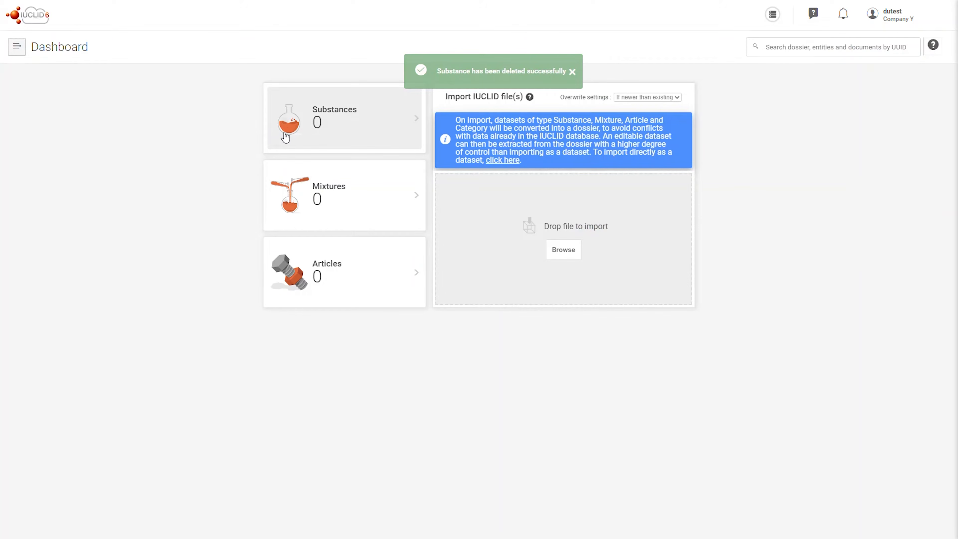
# Step: Create a new substance named "Chromium trioxide" and open it
pyautogui.click(299, 133)
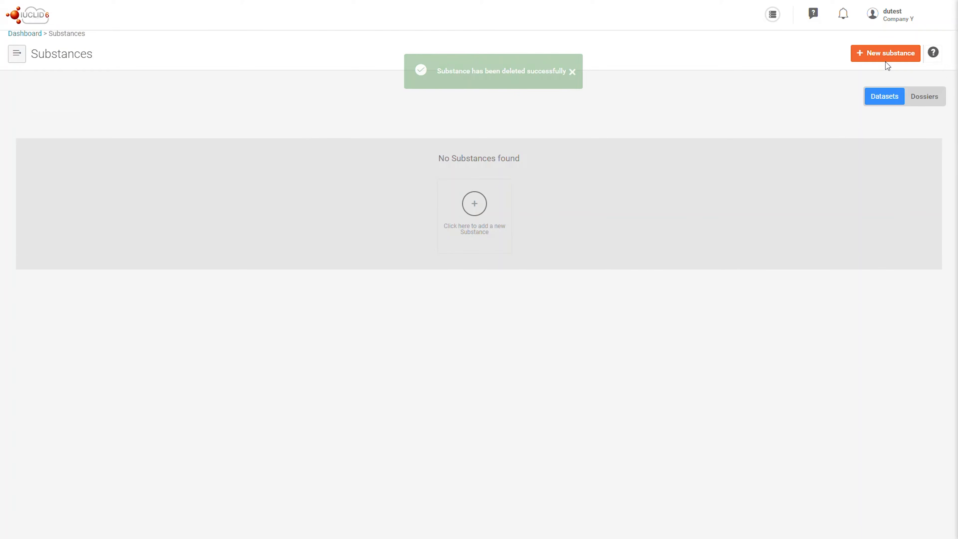
pyautogui.click(885, 60)
pyautogui.click(599, 115)
pyautogui.write('Chromium trioxide')
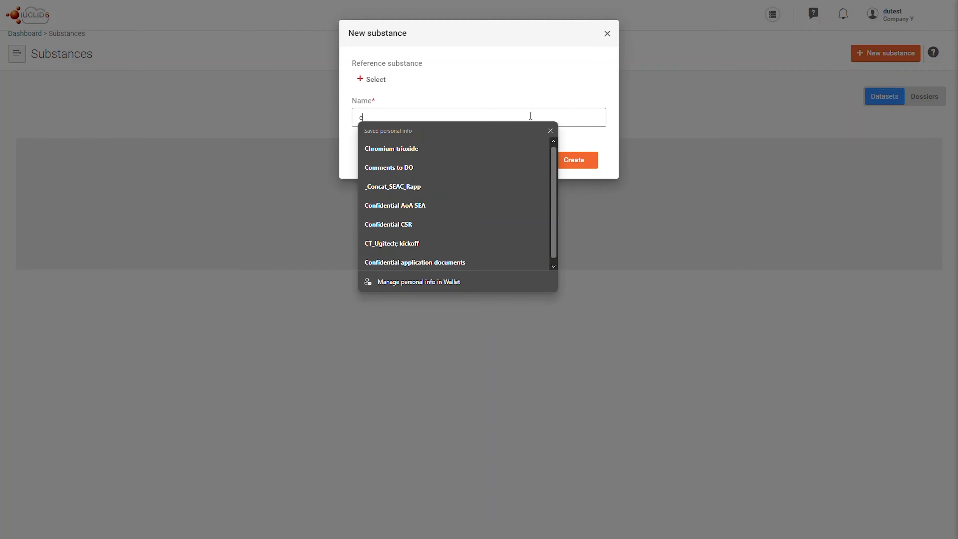
pyautogui.press('Tab')
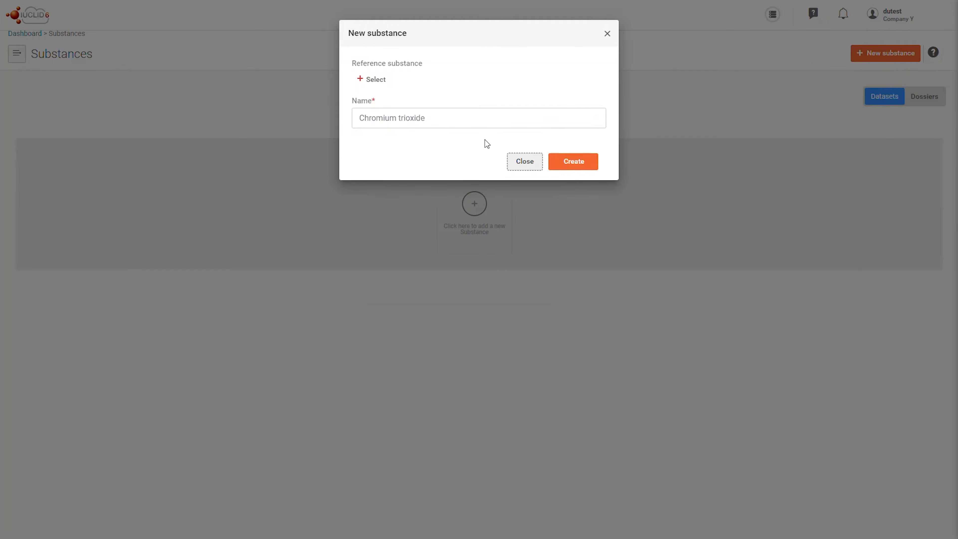
pyautogui.click(560, 160)
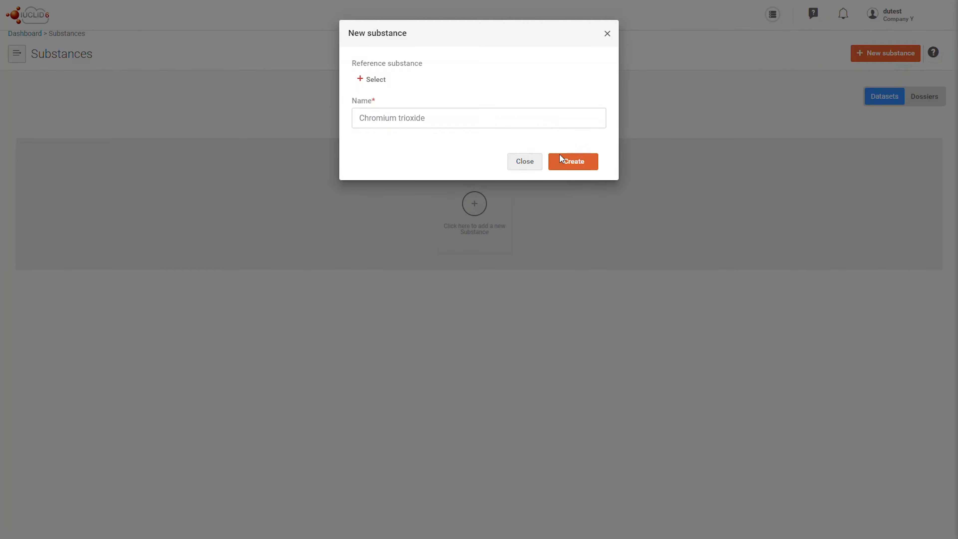
pyautogui.click(560, 155)
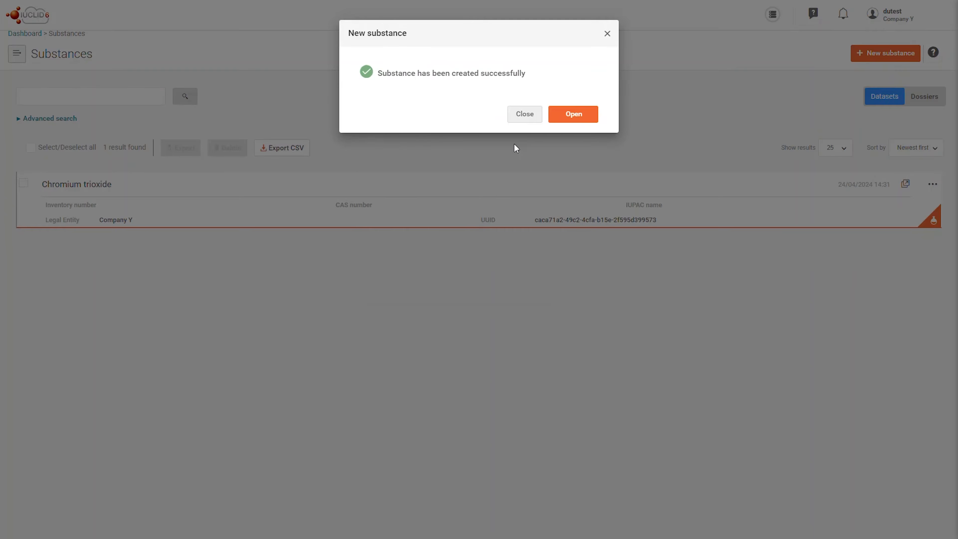
pyautogui.click(553, 118)
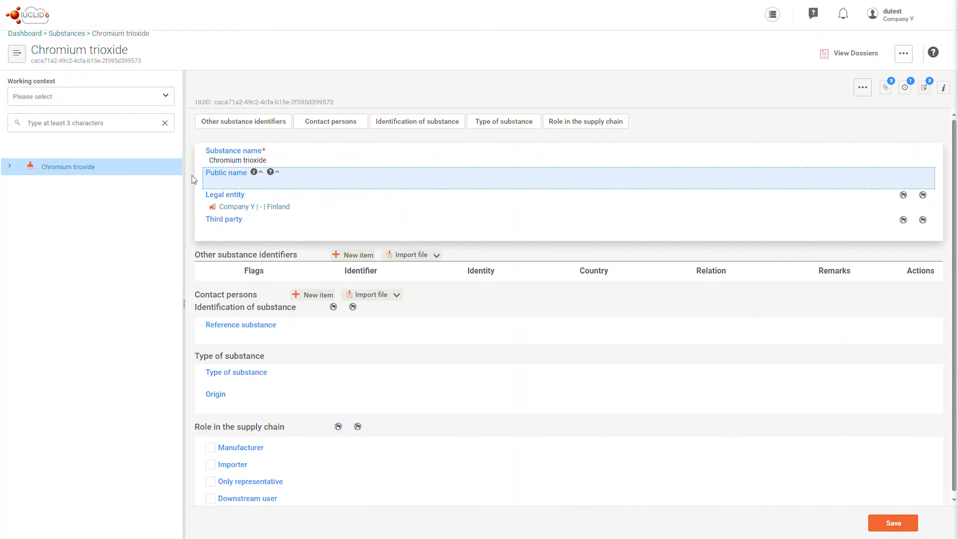
# Step: Create a new working context "REACH Downstream user notification of authorised uses" for the substance
pyautogui.click(110, 102)
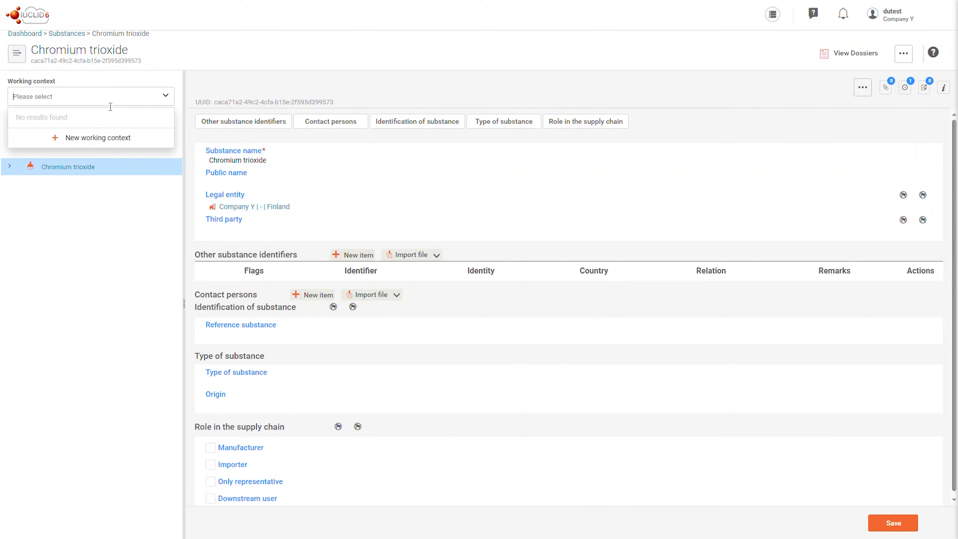
pyautogui.click(117, 136)
pyautogui.click(550, 89)
pyautogui.scroll(-10, 524, 145)
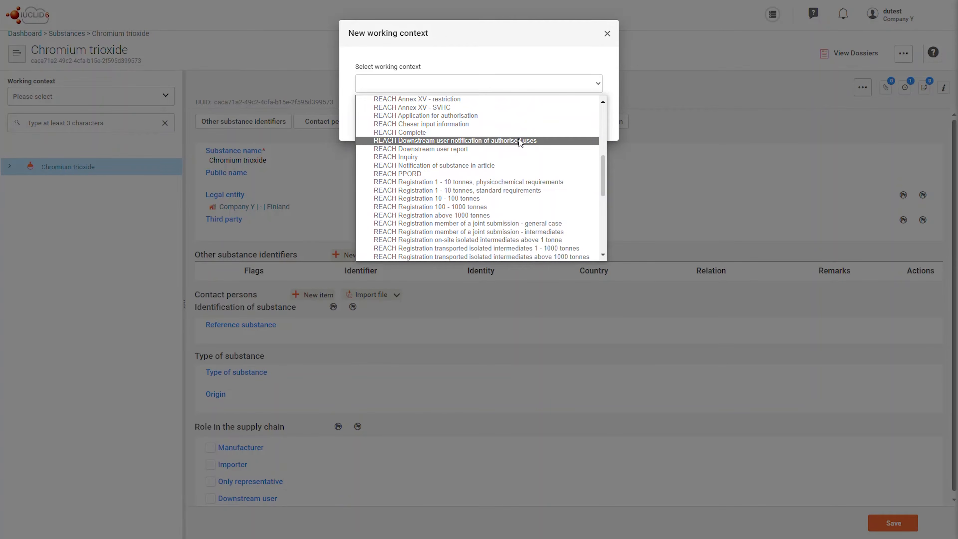
pyautogui.click(520, 139)
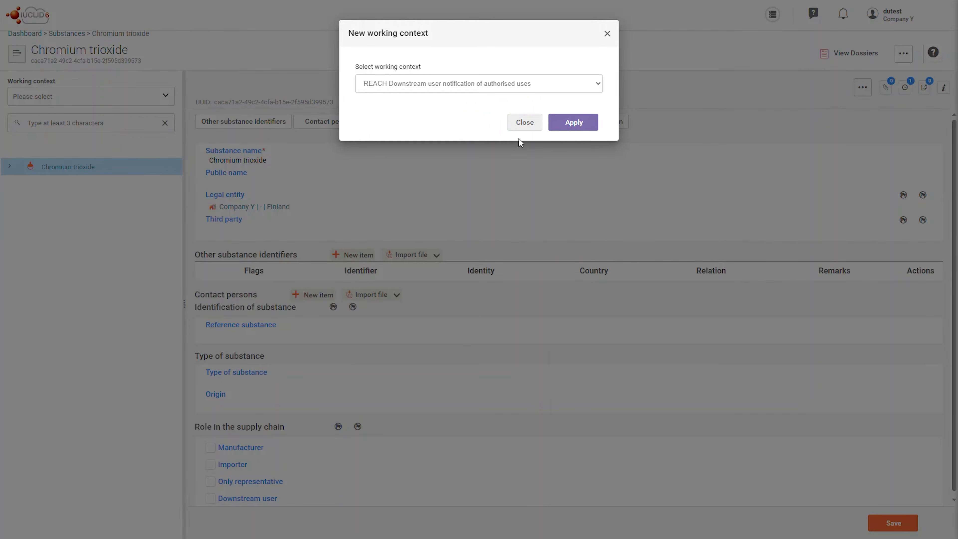
pyautogui.click(592, 124)
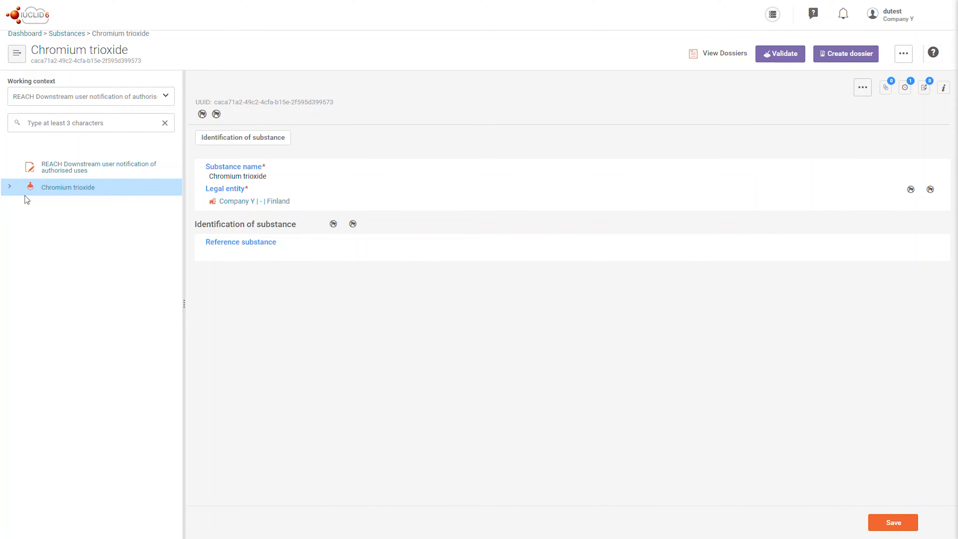
# Step: Expand General information and open the Chromium trioxide document under 1.1 Authorised substance and legal entity
pyautogui.click(9, 187)
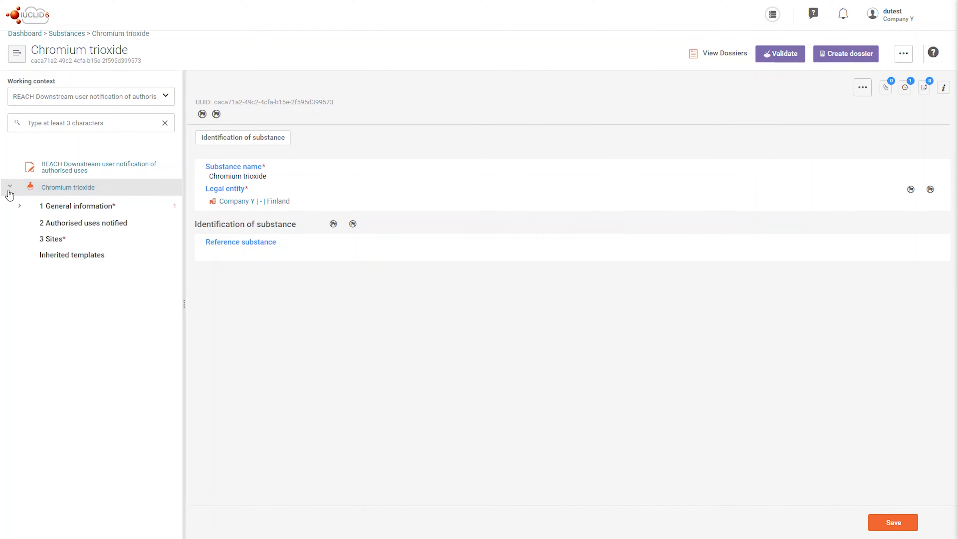
pyautogui.click(20, 206)
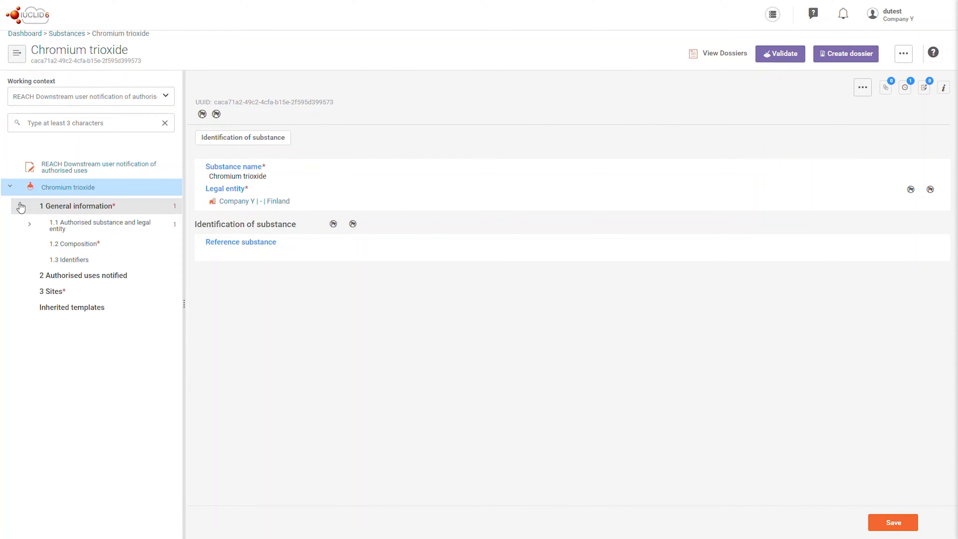
pyautogui.click(30, 224)
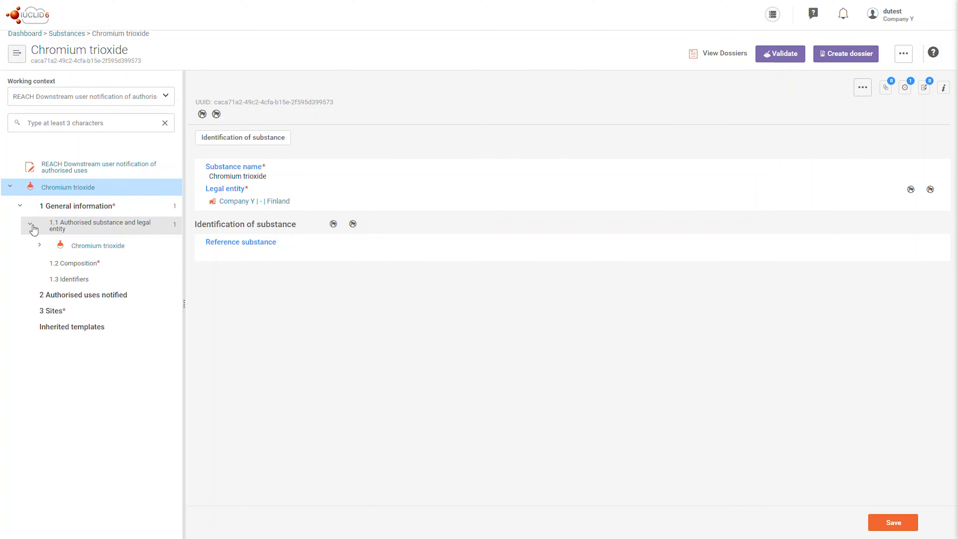
pyautogui.click(83, 247)
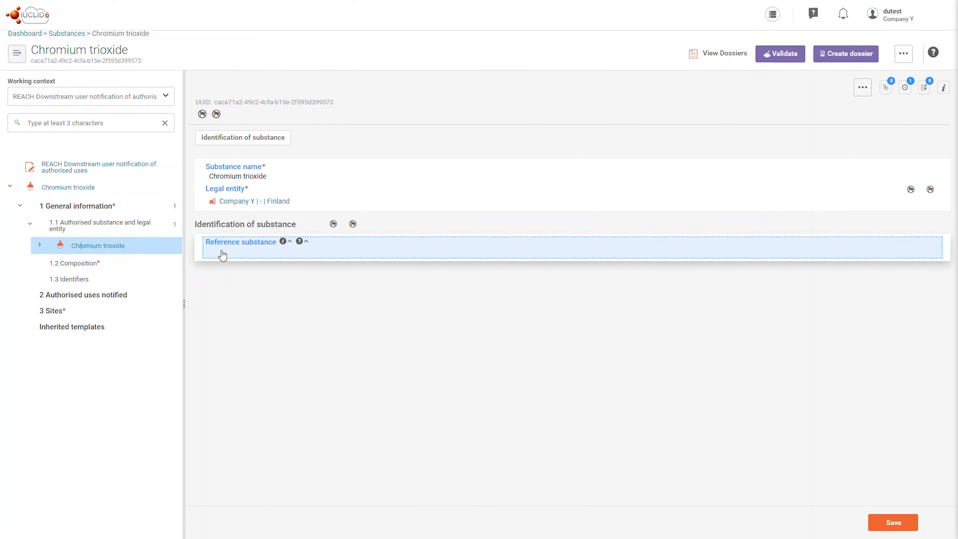
# Step: Set the reference substance to Chromium trioxide from ECHA's list of Substances with Authorised Uses and save
pyautogui.click(223, 253)
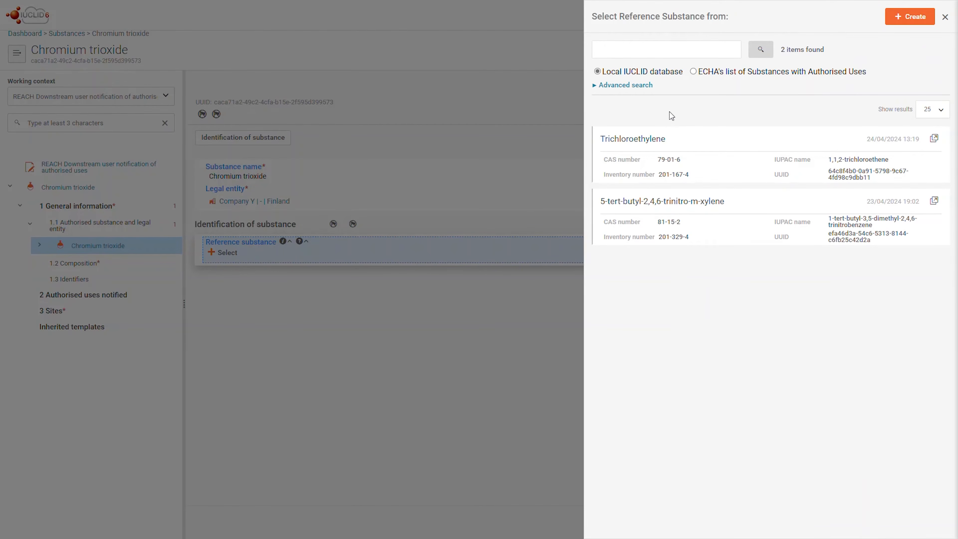
pyautogui.click(693, 73)
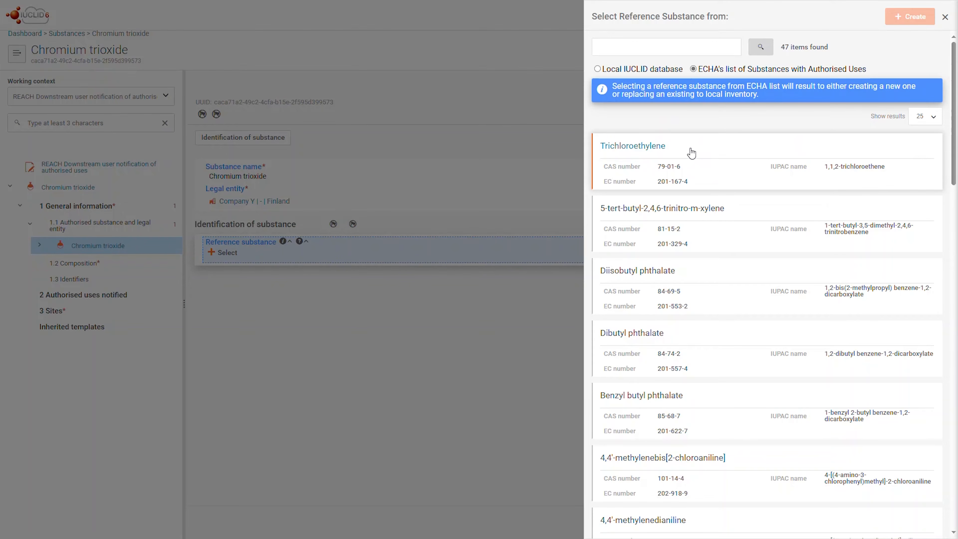
pyautogui.click(670, 47)
pyautogui.write('c')
pyautogui.press('Tab')
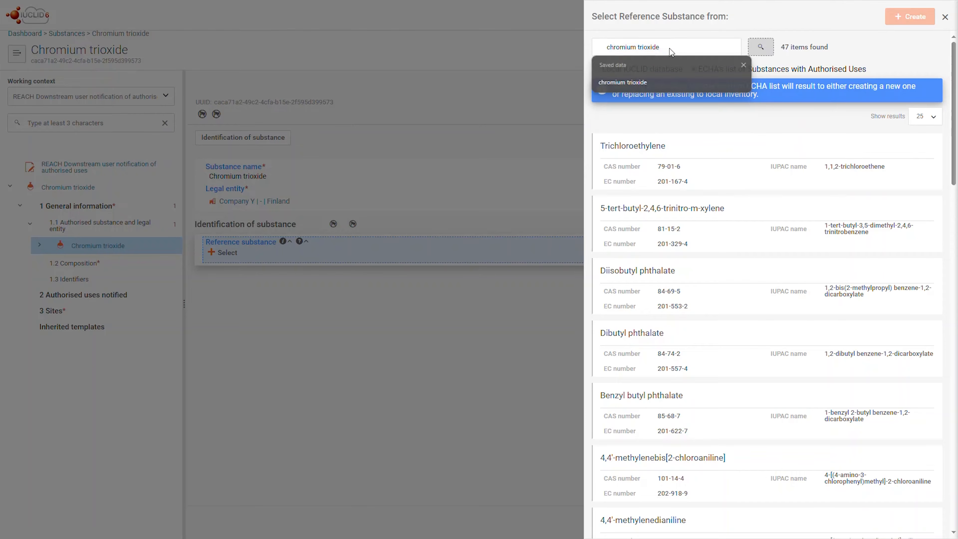
pyautogui.click(761, 47)
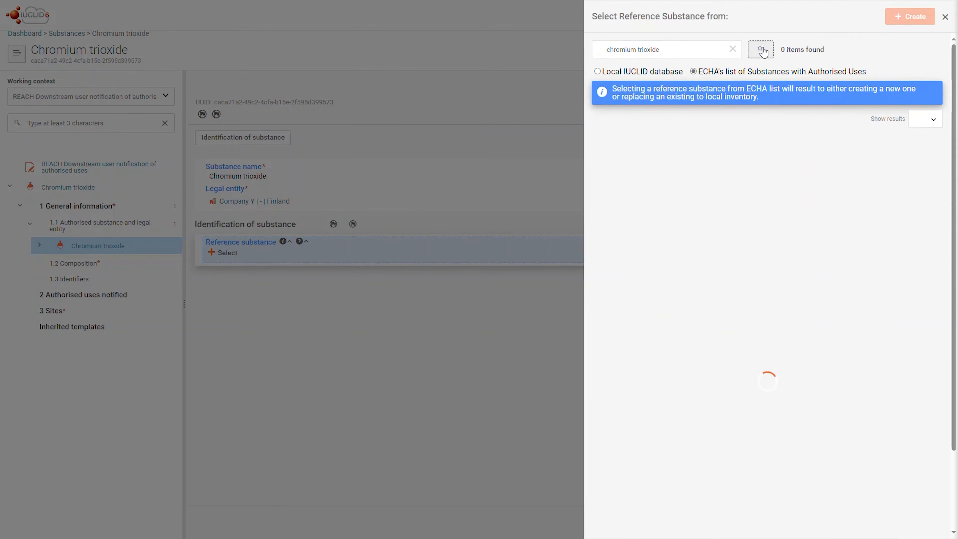
pyautogui.click(684, 154)
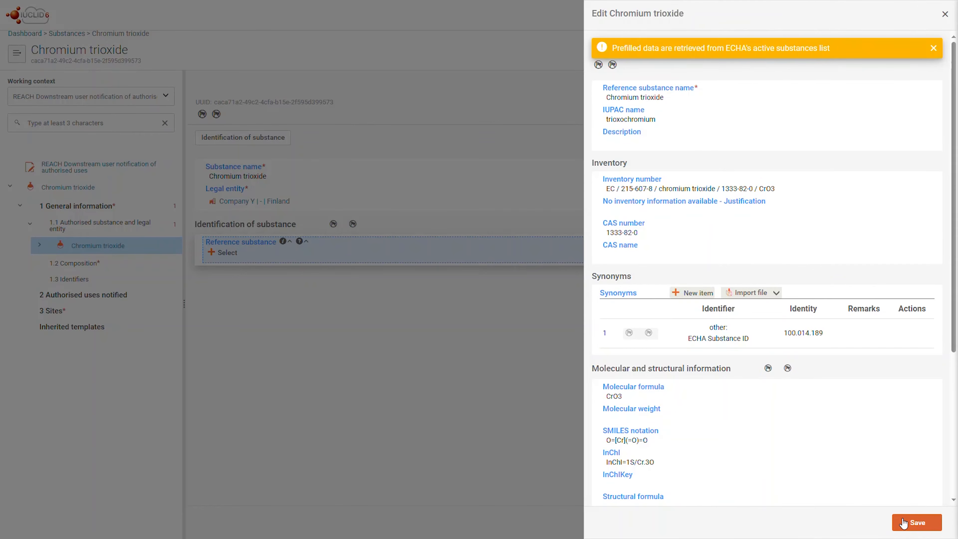
pyautogui.click(903, 523)
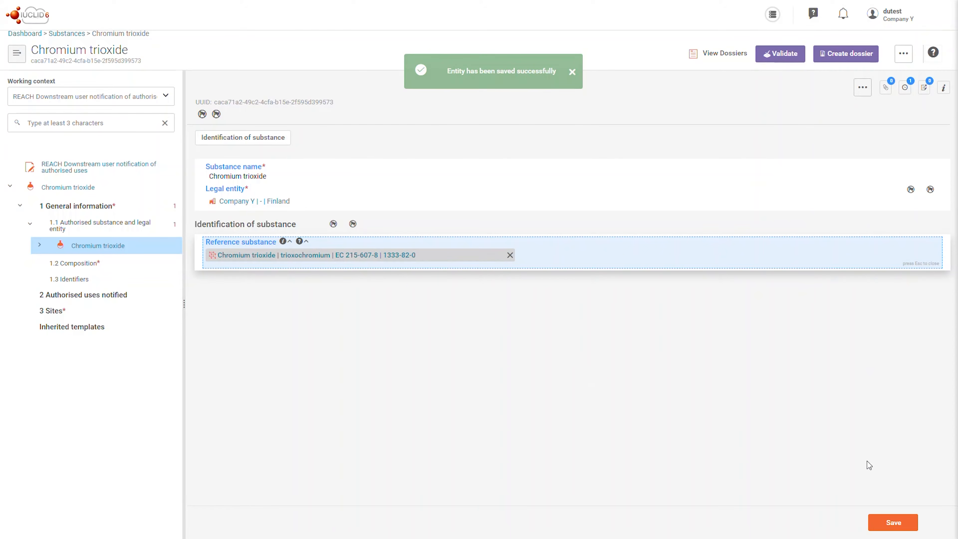
pyautogui.click(887, 525)
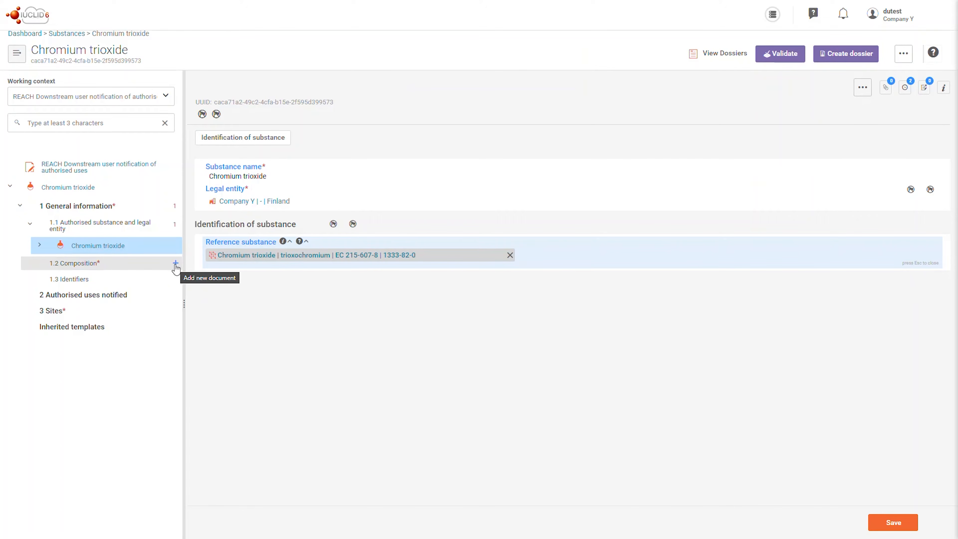
# Step: Add a new Composition document with a constituent whose reference substance is the local Chromium trioxide
pyautogui.click(175, 265)
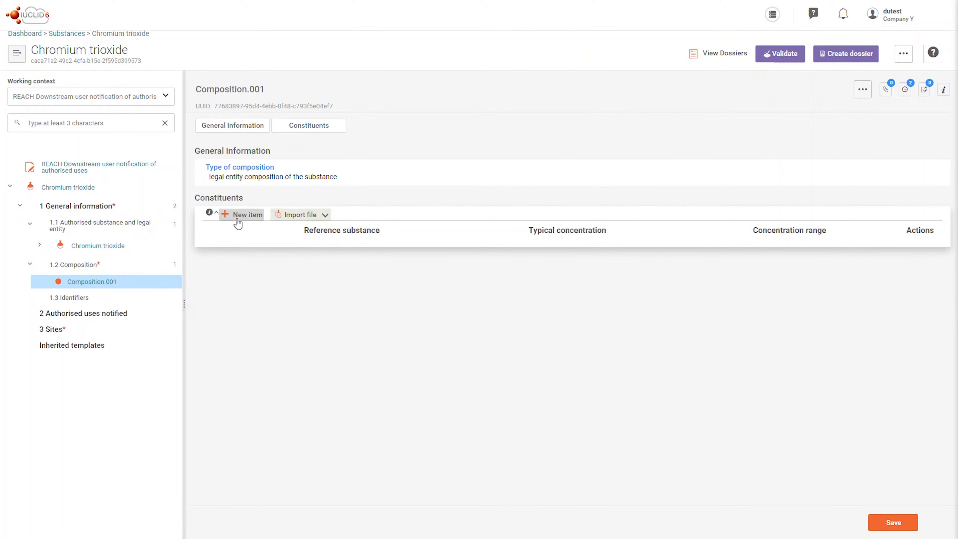
pyautogui.click(238, 217)
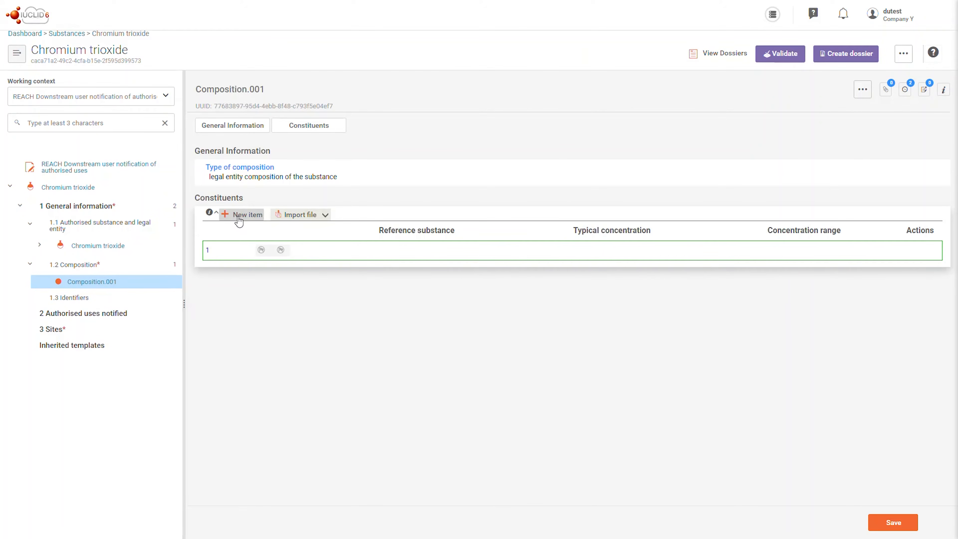
pyautogui.click(241, 251)
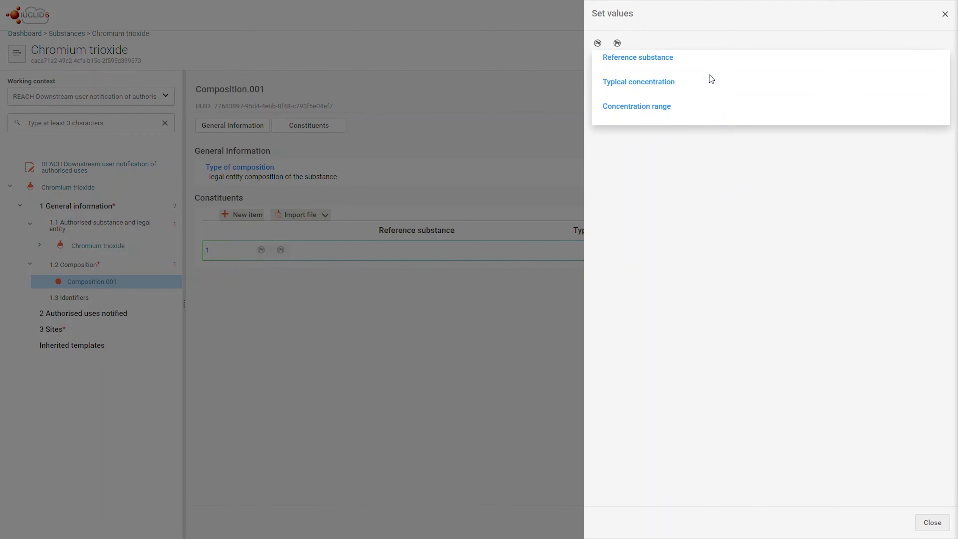
pyautogui.click(709, 71)
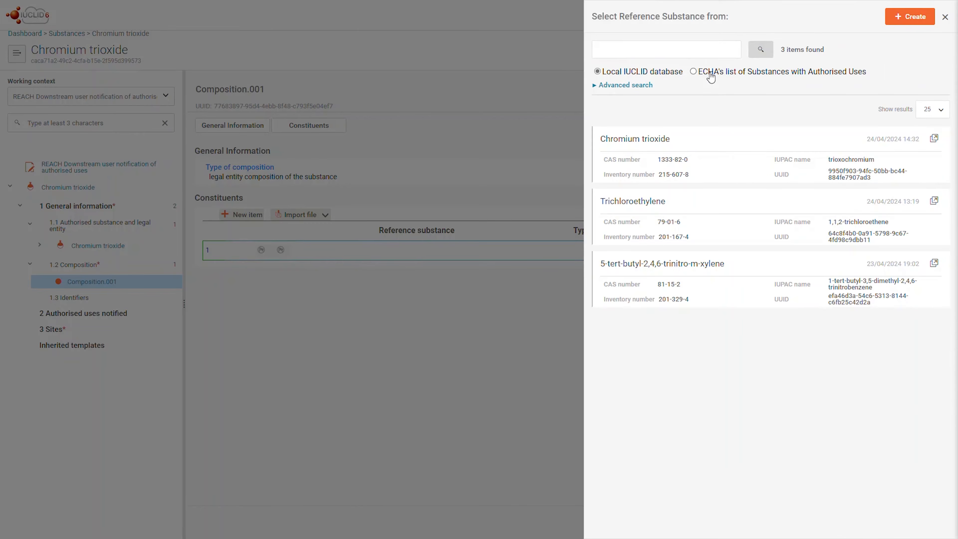
pyautogui.click(699, 143)
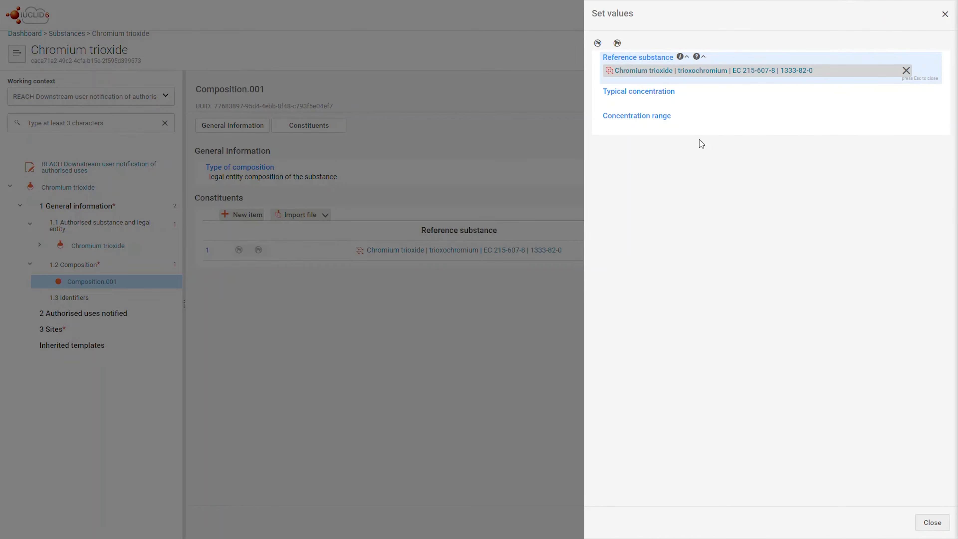
# Step: Set the constituent's typical concentration to ca. 98 % (w/w), close the panel and save the composition
pyautogui.click(681, 109)
pyautogui.click(623, 96)
pyautogui.click(616, 121)
pyautogui.click(656, 96)
pyautogui.write('98')
pyautogui.click(690, 97)
pyautogui.click(714, 146)
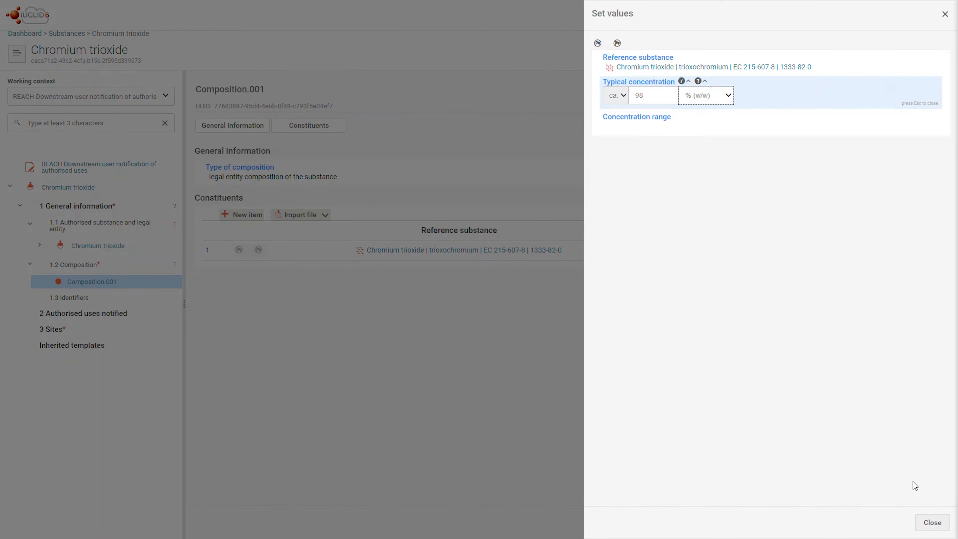
pyautogui.click(924, 522)
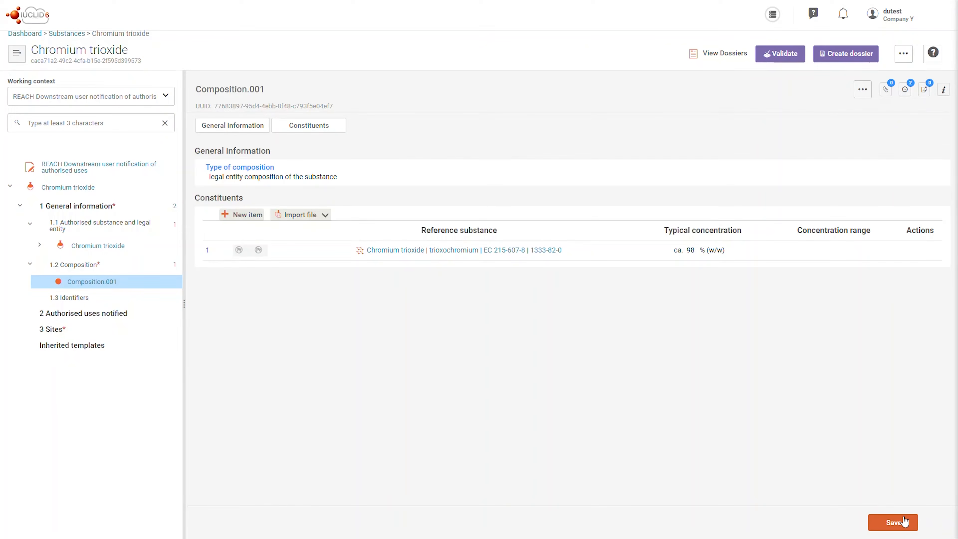
pyautogui.click(904, 520)
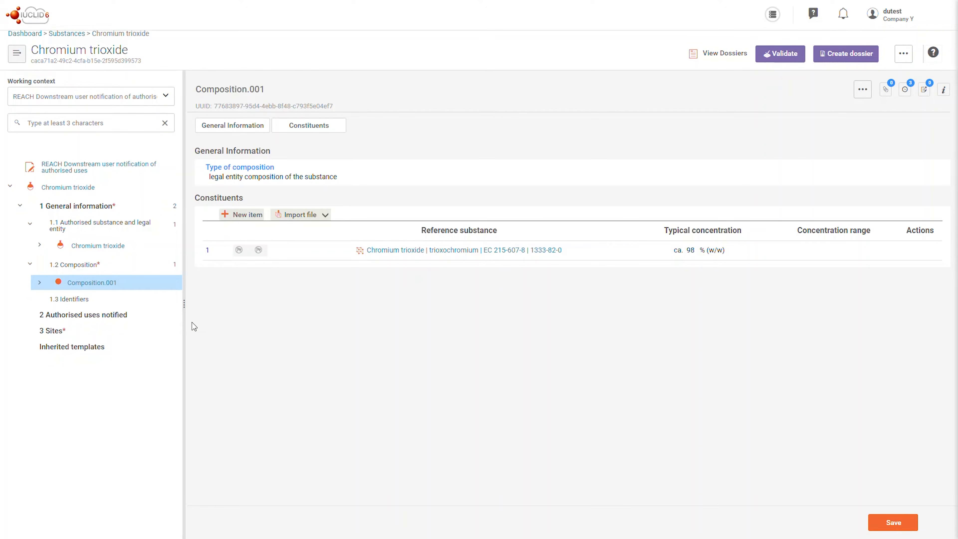
# Step: Add an authorised use from ECHA's list by searching "chromium trioxide*" and picking Passivation of tin-plated steel (electrolytic tin plating – ETP)
pyautogui.click(177, 314)
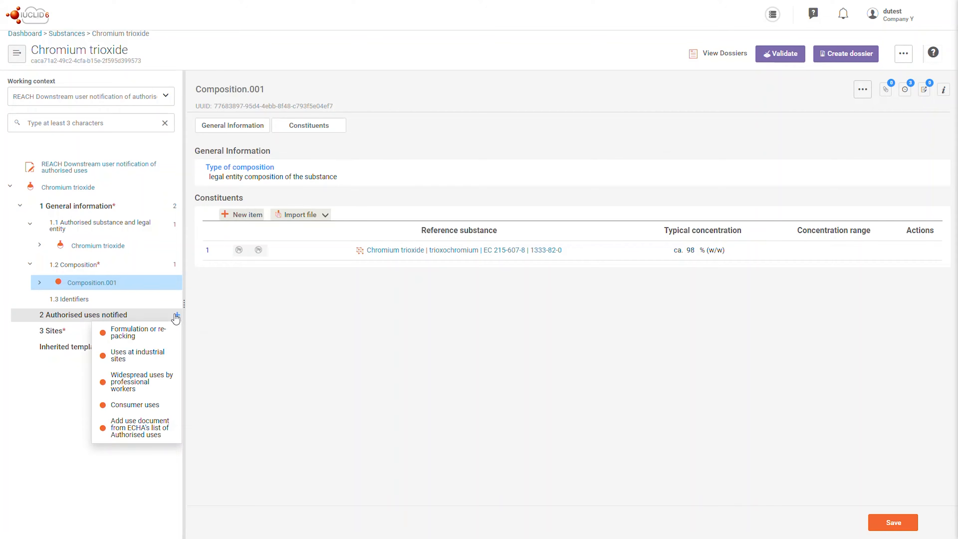
pyautogui.click(154, 427)
pyautogui.hotkey('ctrl', 'a')
pyautogui.write('chrmoim')
pyautogui.press('BackSpace')
pyautogui.press('BackSpace')
pyautogui.press('BackSpace')
pyautogui.press('BackSpace')
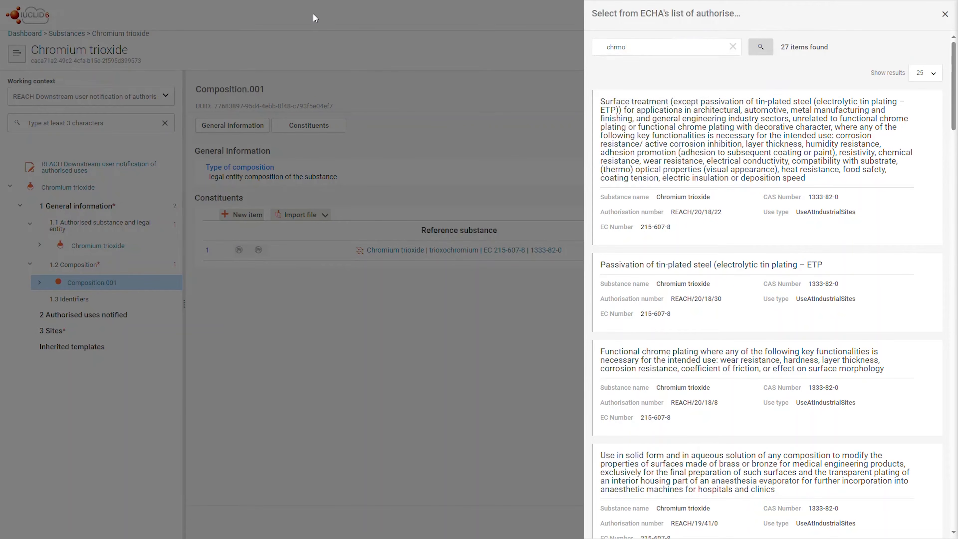
pyautogui.write('omium trioxide')
pyautogui.press('Tab')
pyautogui.press('BackSpace')
pyautogui.press('BackSpace')
pyautogui.press('BackSpace')
pyautogui.write('*')
pyautogui.press('Return')
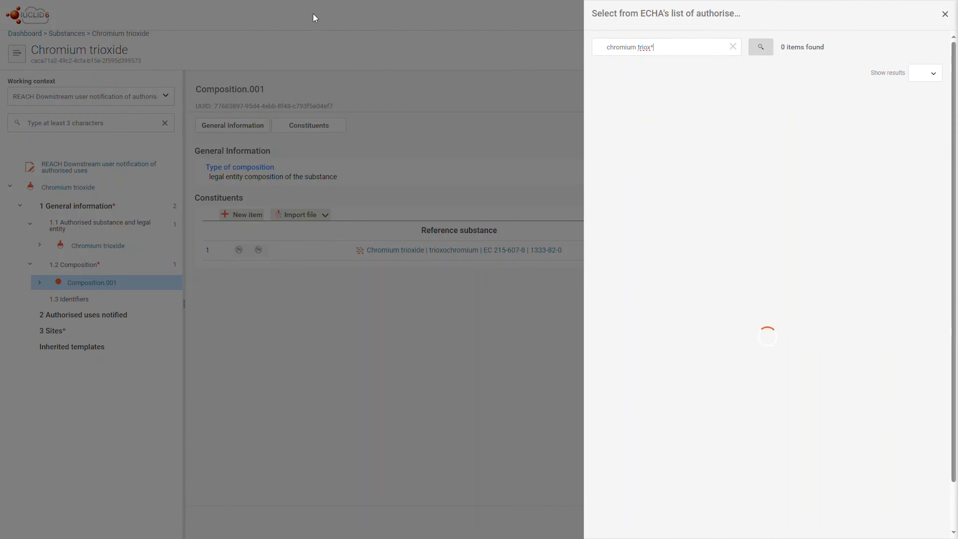
pyautogui.click(791, 267)
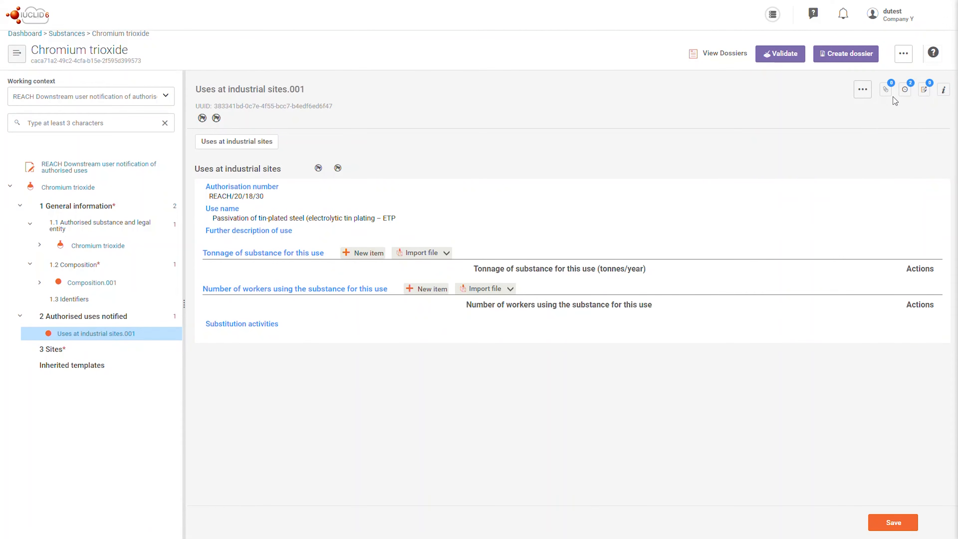
# Step: Open and close the attachments panel of the uses at industrial sites document
pyautogui.click(885, 90)
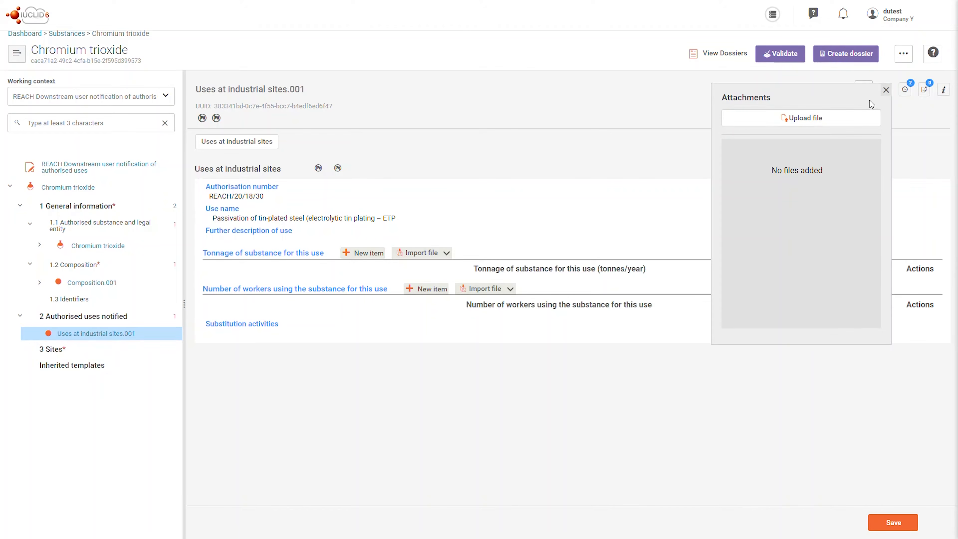
pyautogui.click(885, 90)
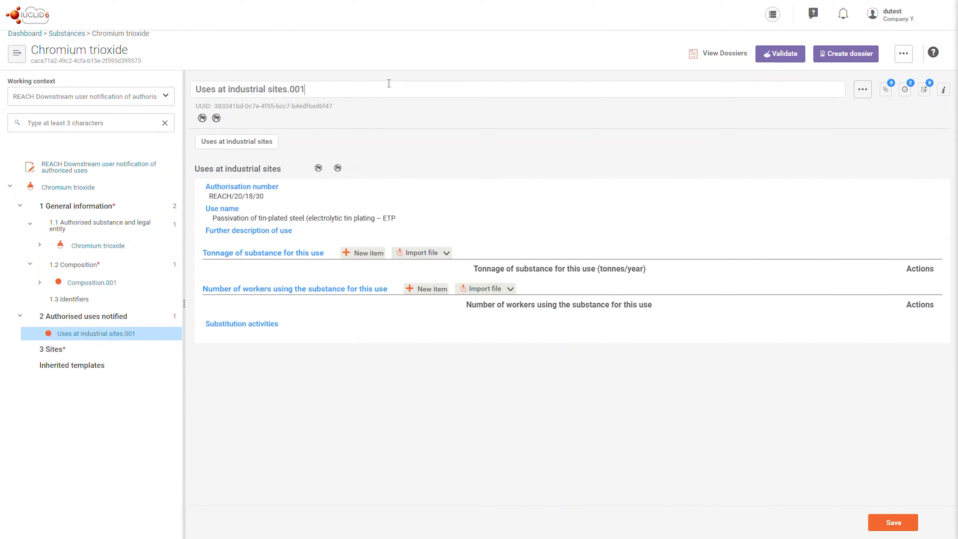
# Step: Rename the uses at industrial sites document to Passivation and save it
pyautogui.press('BackSpace')
pyautogui.press('BackSpace')
pyautogui.press('BackSpace')
pyautogui.press('BackSpace')
pyautogui.press('BackSpace')
pyautogui.press('BackSpace')
pyautogui.press('BackSpace')
pyautogui.press('BackSpace')
pyautogui.press('BackSpace')
pyautogui.press('BackSpace')
pyautogui.press('BackSpace')
pyautogui.press('BackSpace')
pyautogui.press('BackSpace')
pyautogui.press('BackSpace')
pyautogui.press('BackSpace')
pyautogui.press('BackSpace')
pyautogui.press('BackSpace')
pyautogui.press('BackSpace')
pyautogui.press('BackSpace')
pyautogui.press('BackSpace')
pyautogui.write('Passivation')
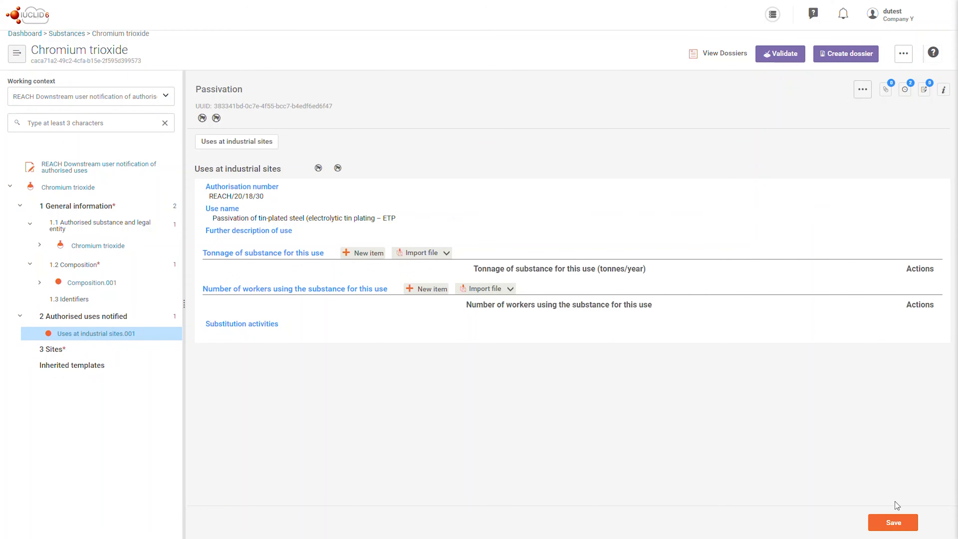
pyautogui.click(893, 517)
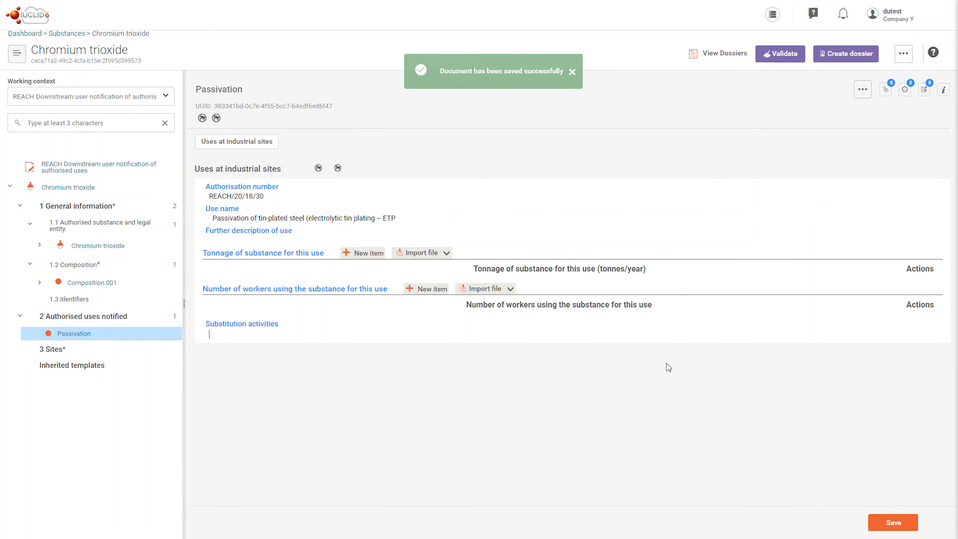
# Step: Add a Sites document and set its site to Company Y test site
pyautogui.click(176, 350)
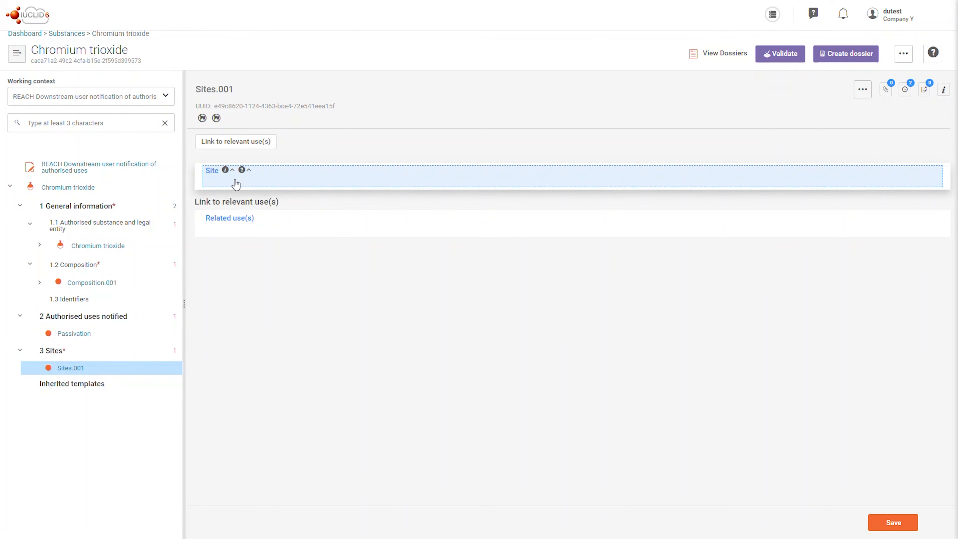
pyautogui.click(233, 181)
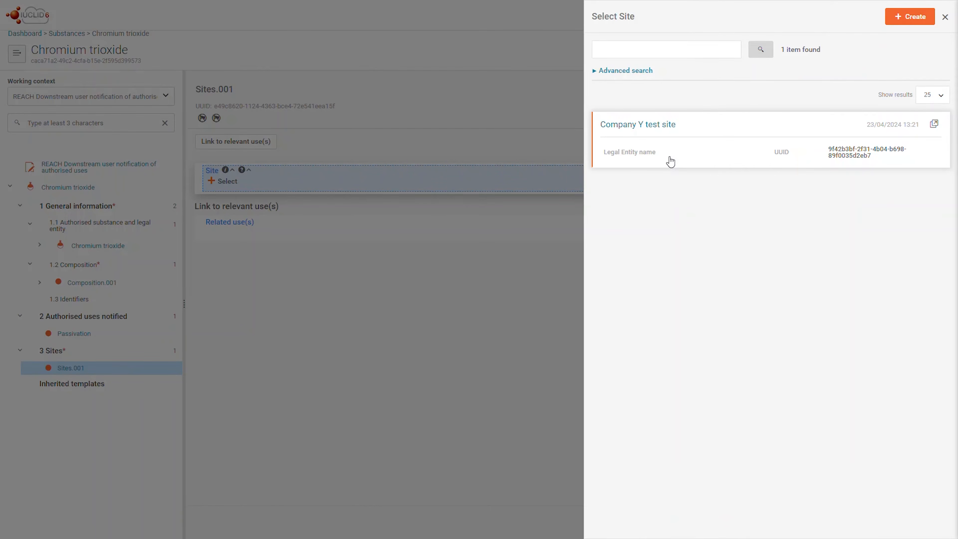
pyautogui.click(670, 161)
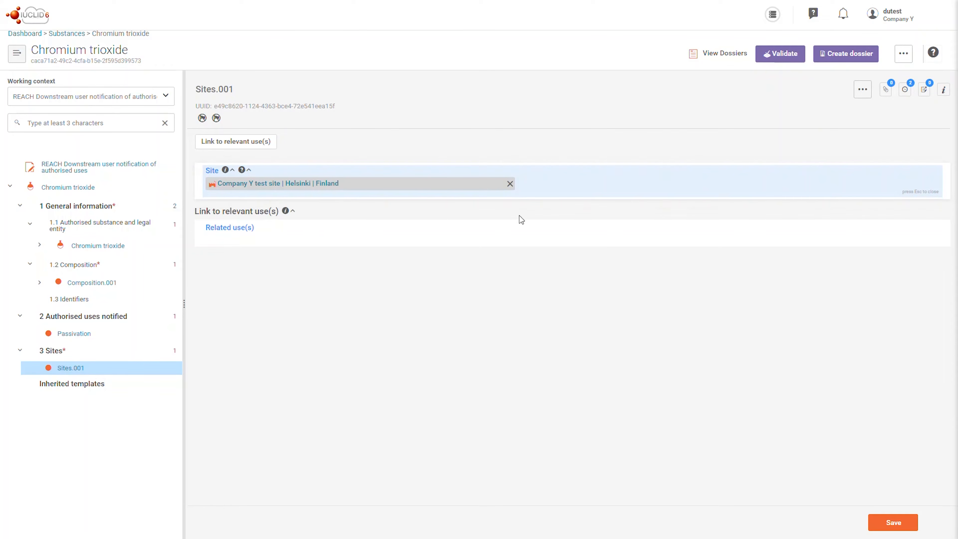
# Step: Link the site to the Passivation use as its related use and save the document
pyautogui.click(492, 230)
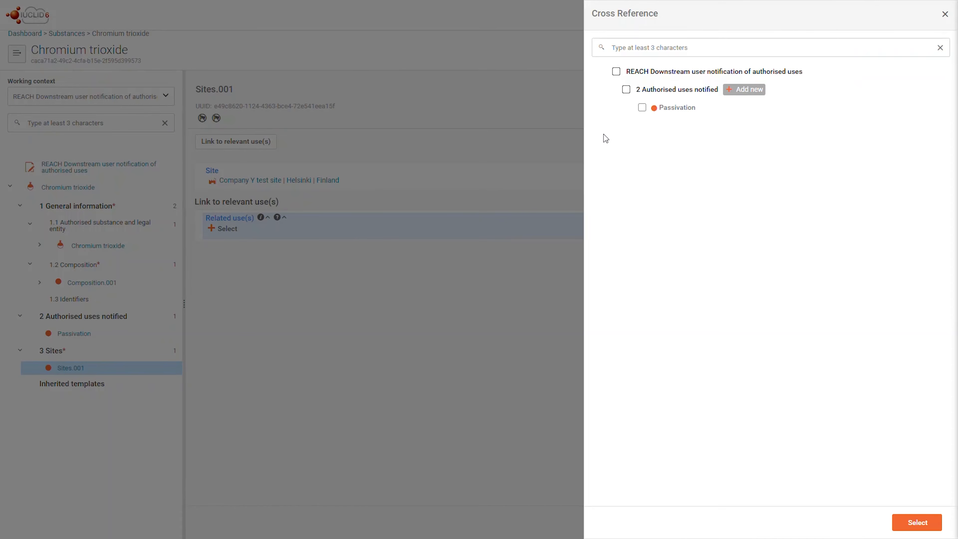
pyautogui.click(642, 108)
pyautogui.click(909, 522)
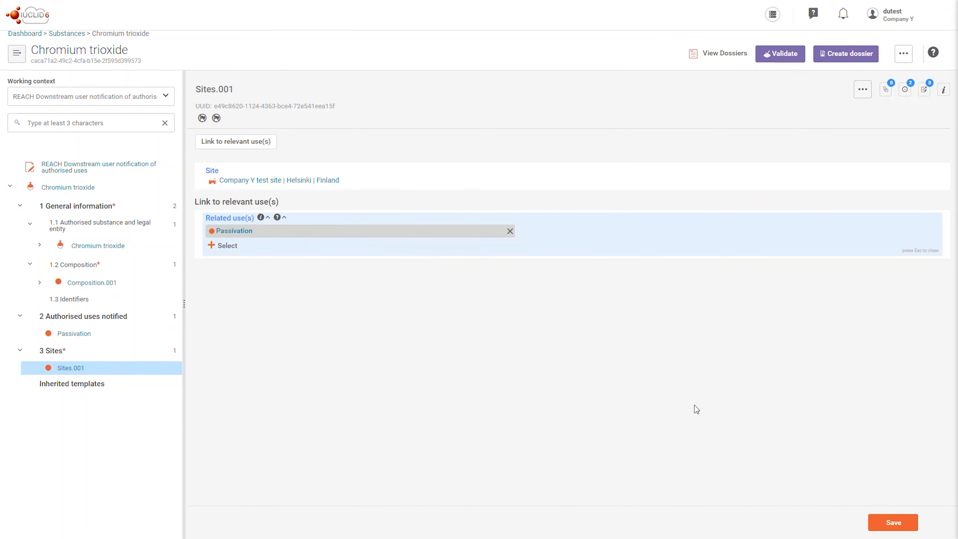
pyautogui.click(880, 523)
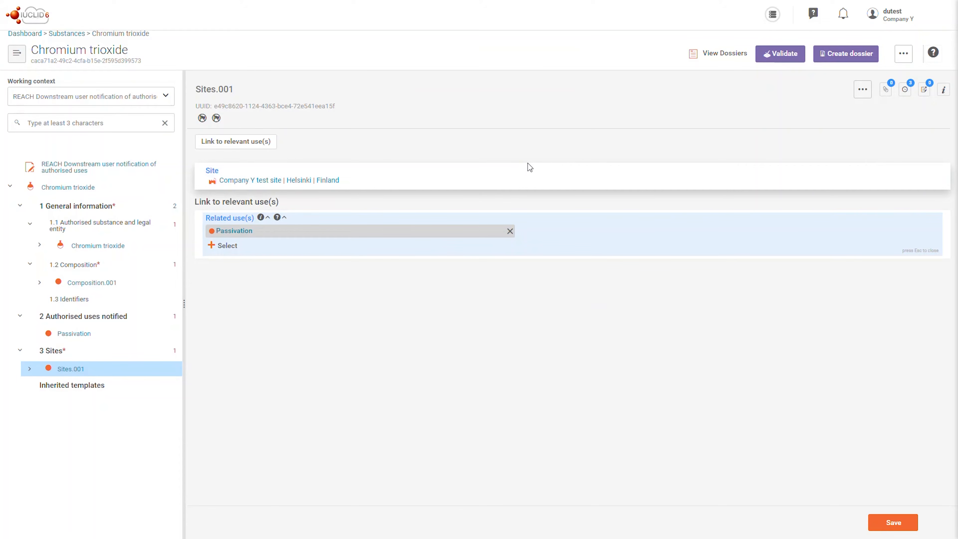
# Step: Name the dossier chromium trioxide in the dossier header and validate the dataset
pyautogui.click(767, 59)
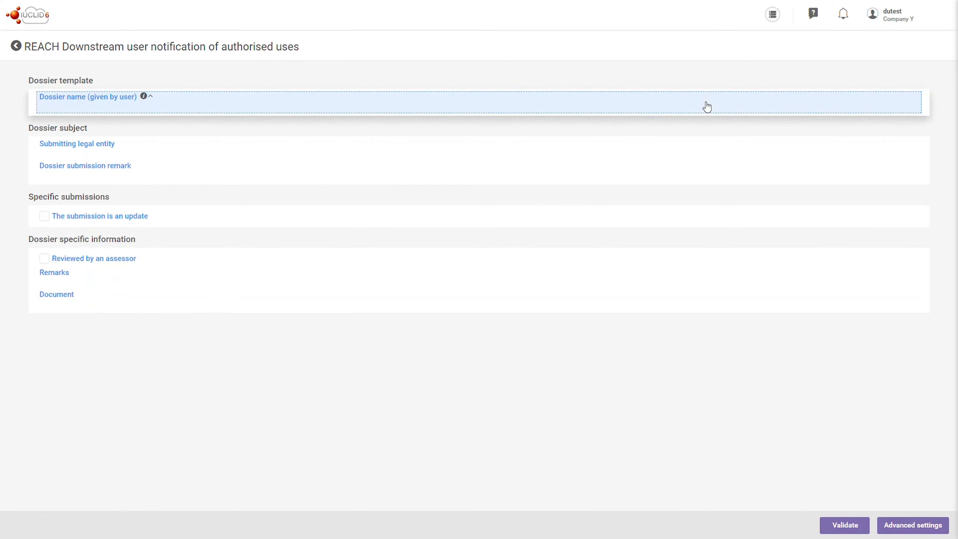
pyautogui.click(368, 100)
pyautogui.write('chorromium trioxide')
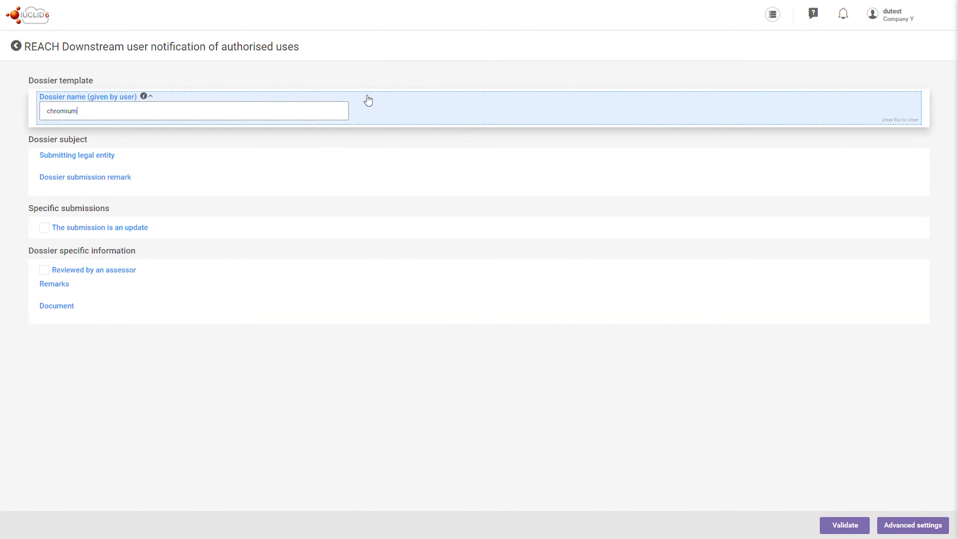
pyautogui.click(310, 213)
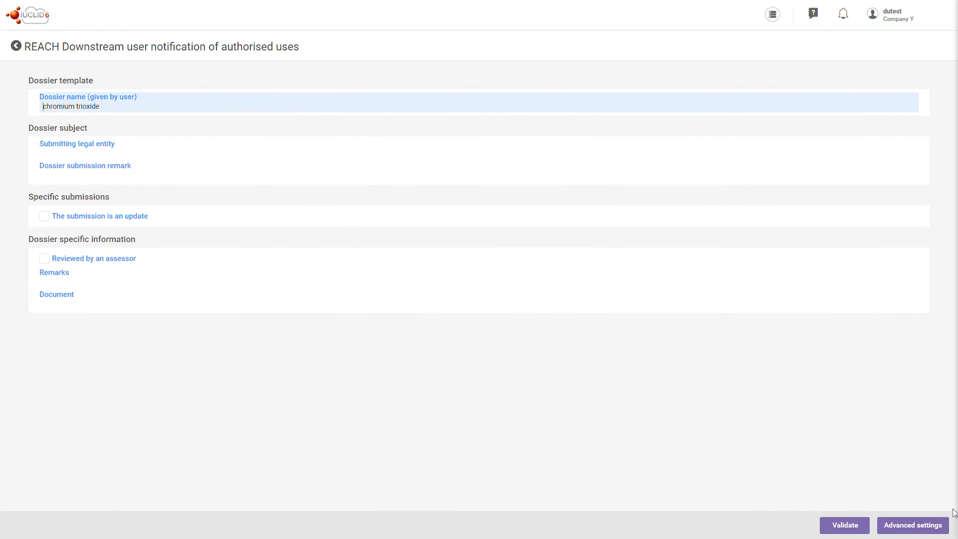
pyautogui.click(837, 523)
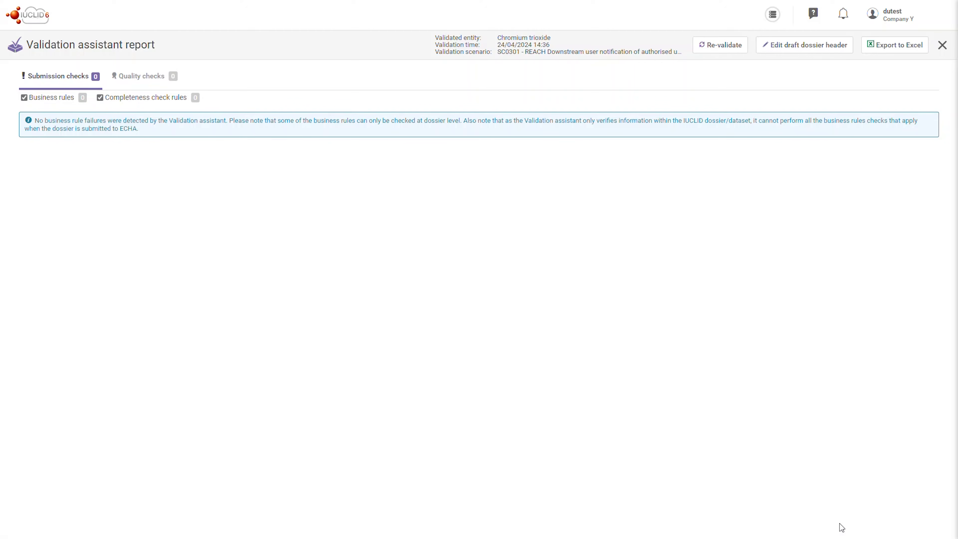
# Step: Close the validation report, create the dossier and switch to REACH-IT
pyautogui.click(945, 53)
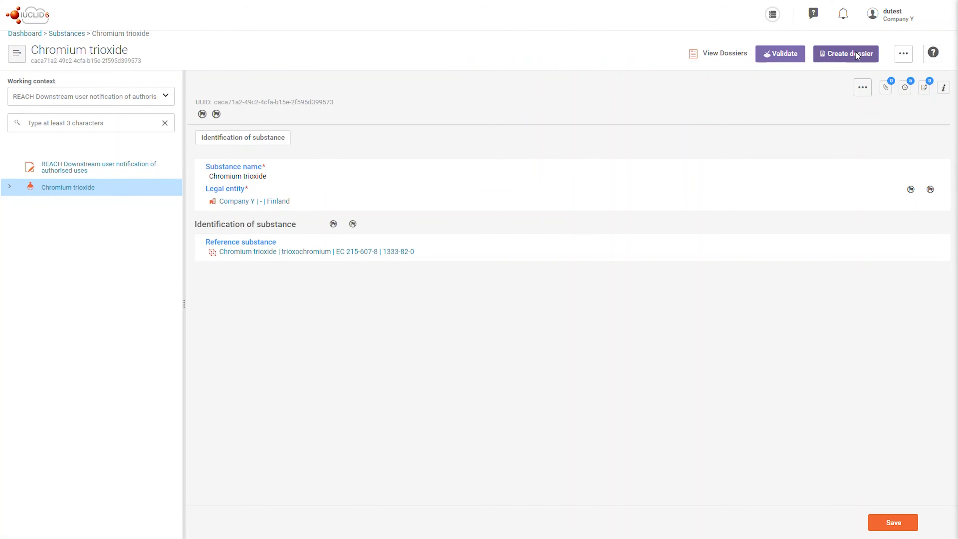
pyautogui.click(854, 52)
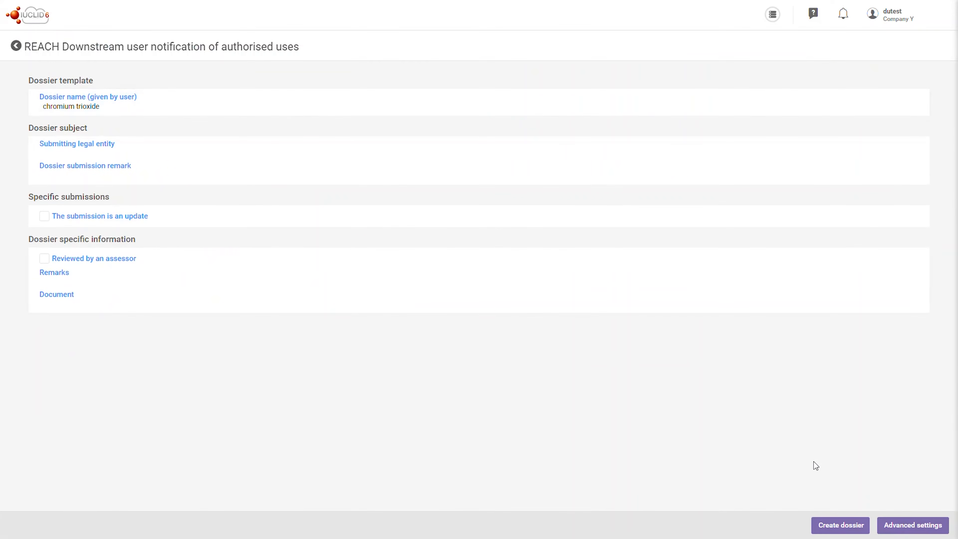
pyautogui.click(829, 524)
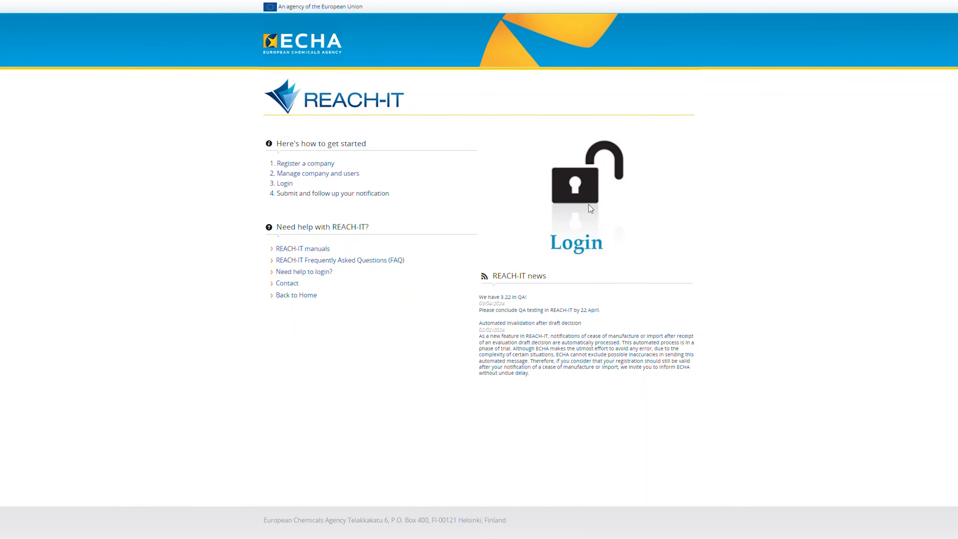
pyautogui.click(588, 205)
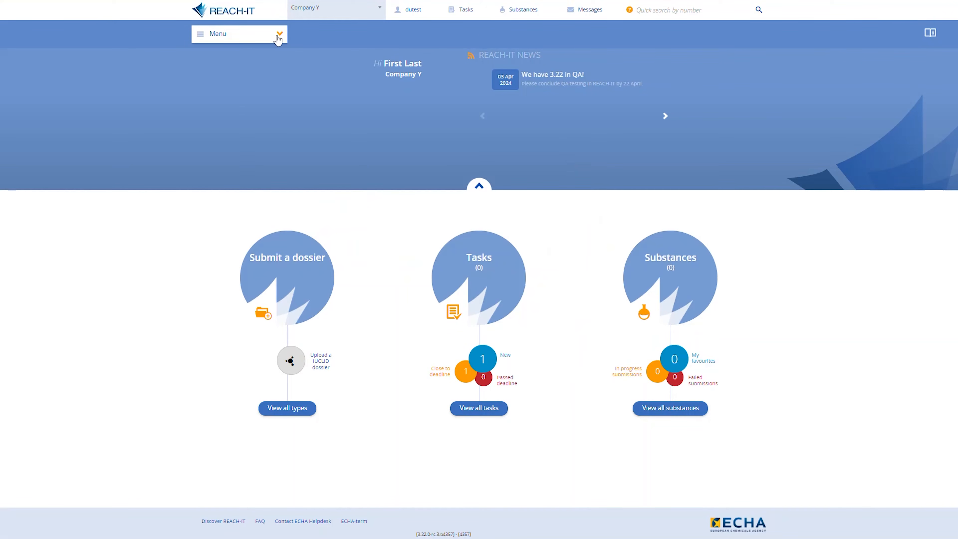
# Step: Start a downstream user notification of authorised uses submission using the chromium trioxide cloud dossier
pyautogui.click(275, 35)
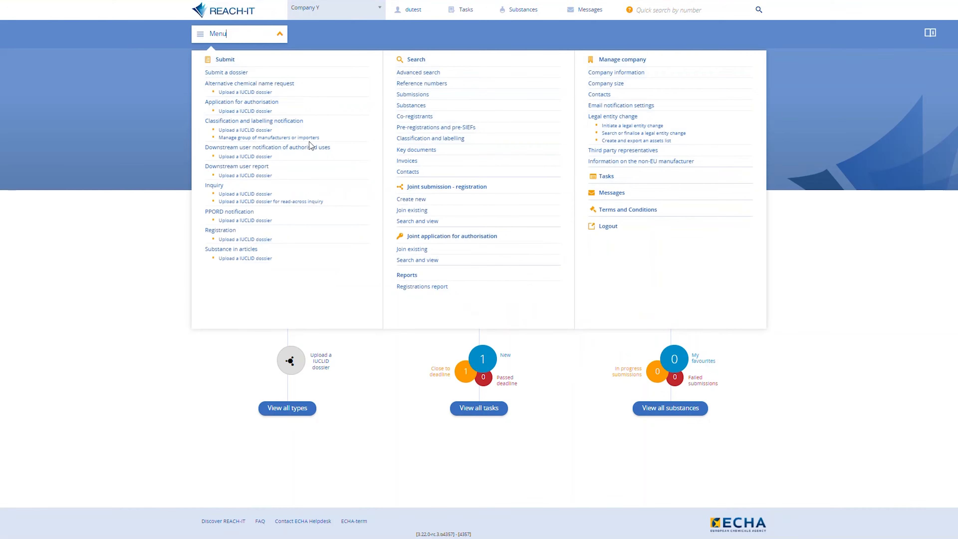
pyautogui.click(255, 157)
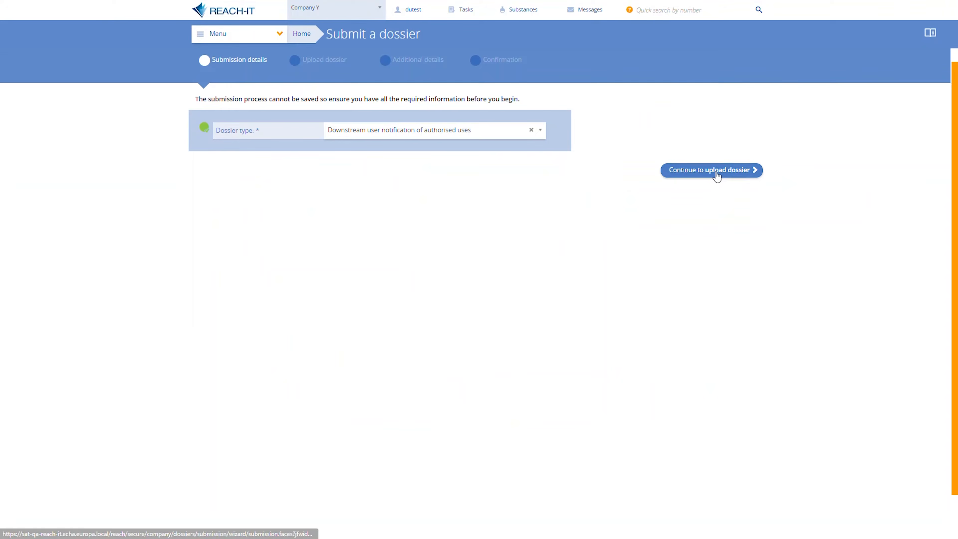
pyautogui.click(717, 175)
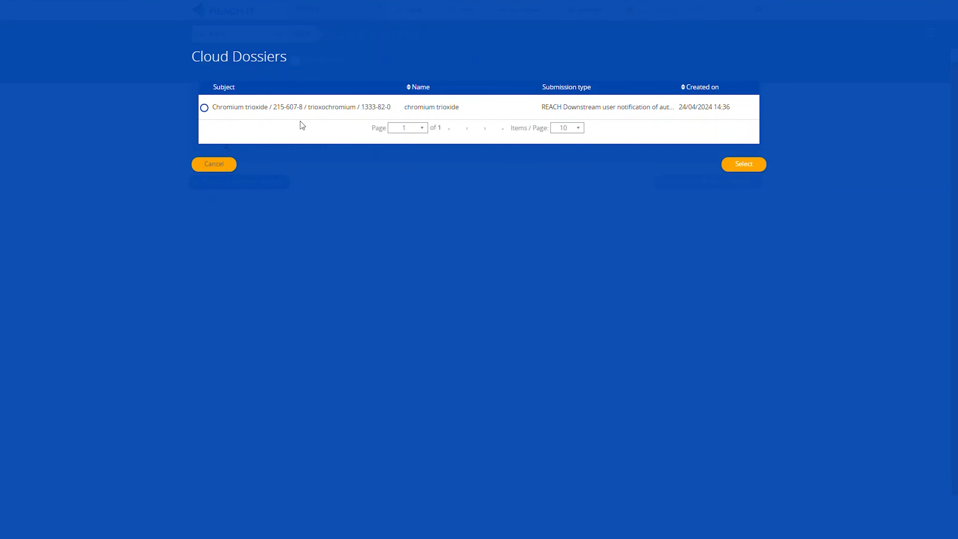
pyautogui.click(204, 108)
pyautogui.click(744, 164)
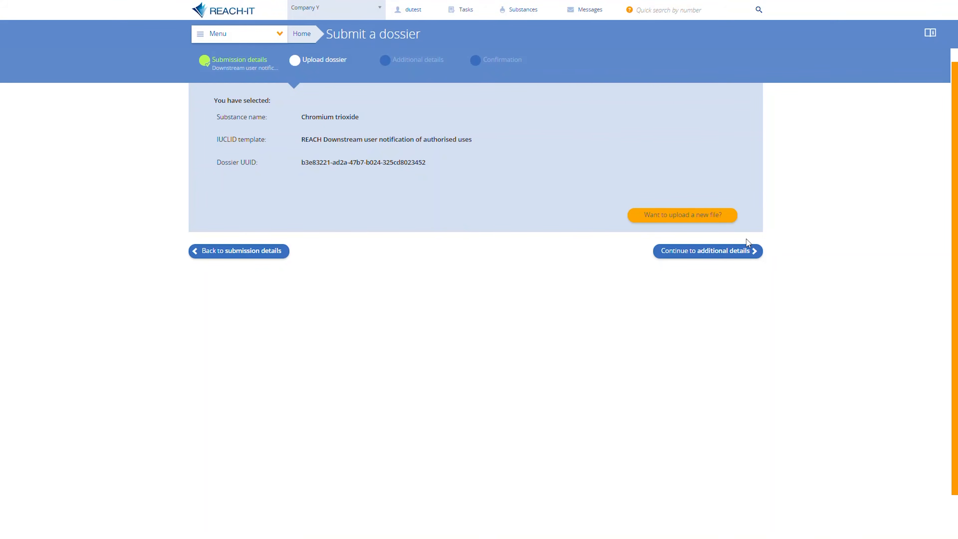
pyautogui.click(746, 257)
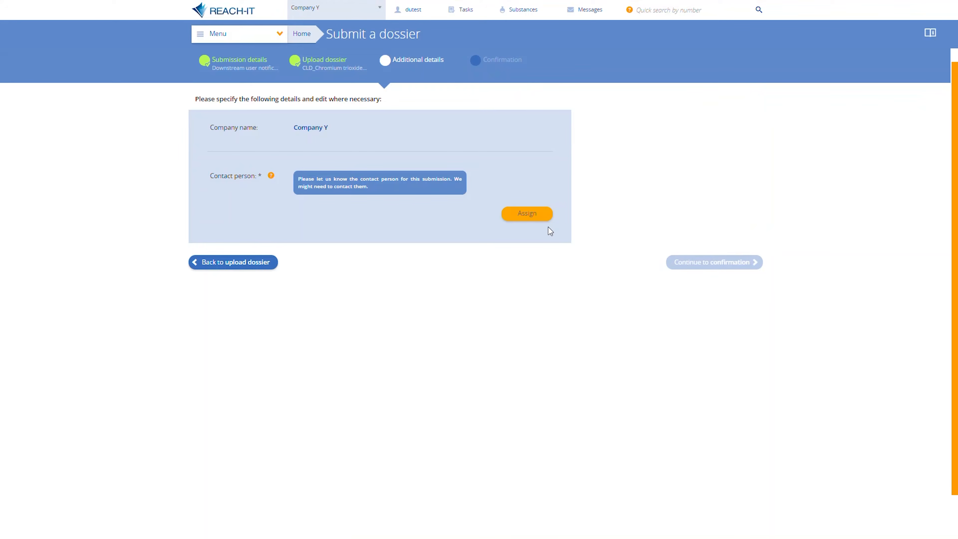
# Step: Assign the existing company contact as contact person and continue to confirmation
pyautogui.click(539, 217)
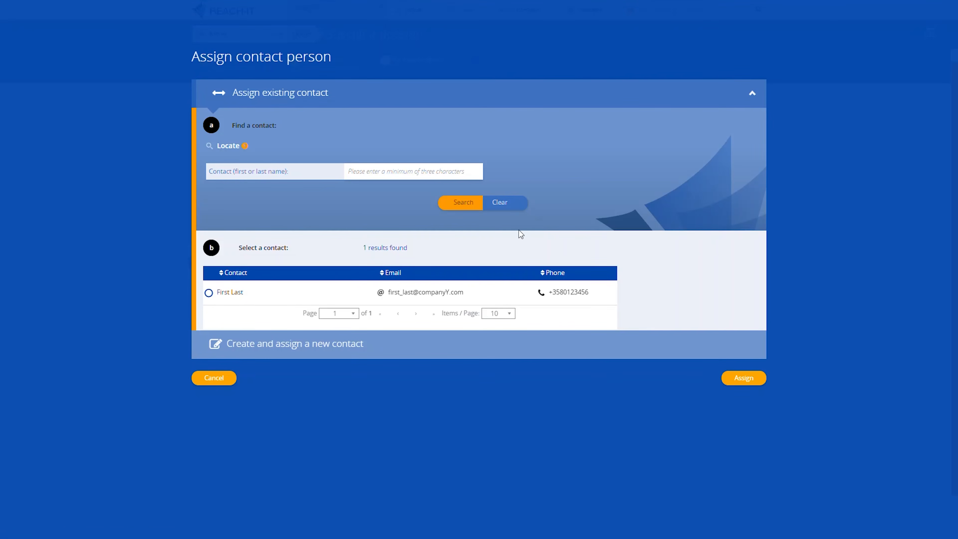
pyautogui.click(210, 297)
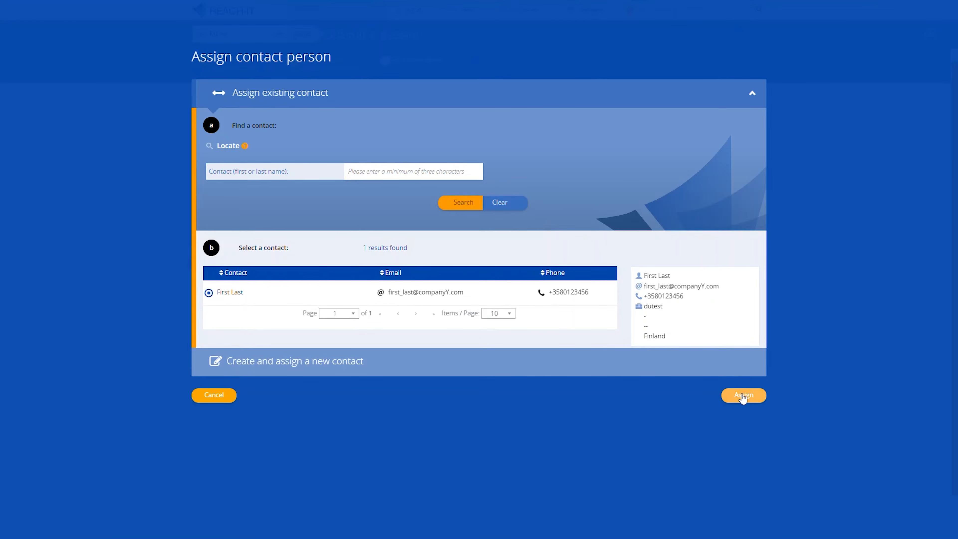
pyautogui.click(742, 396)
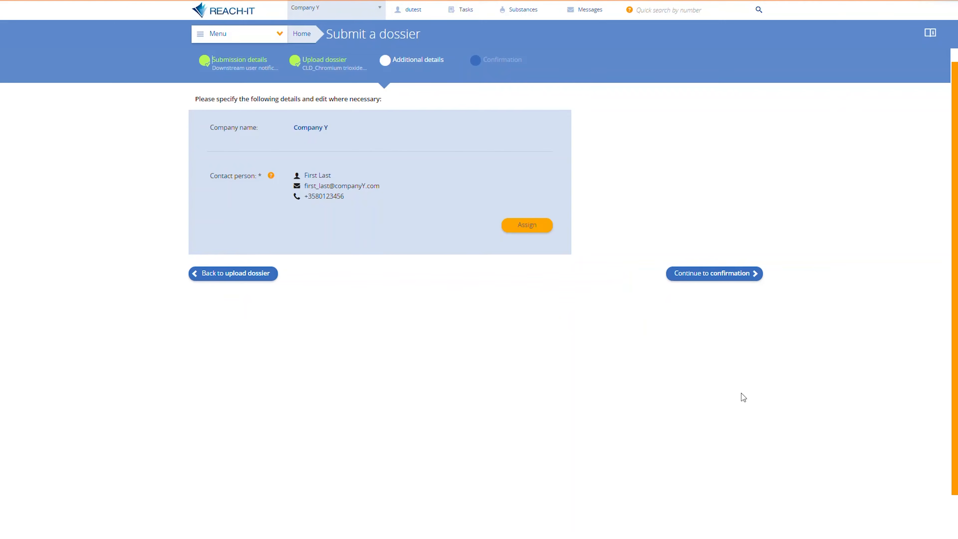
pyautogui.click(713, 273)
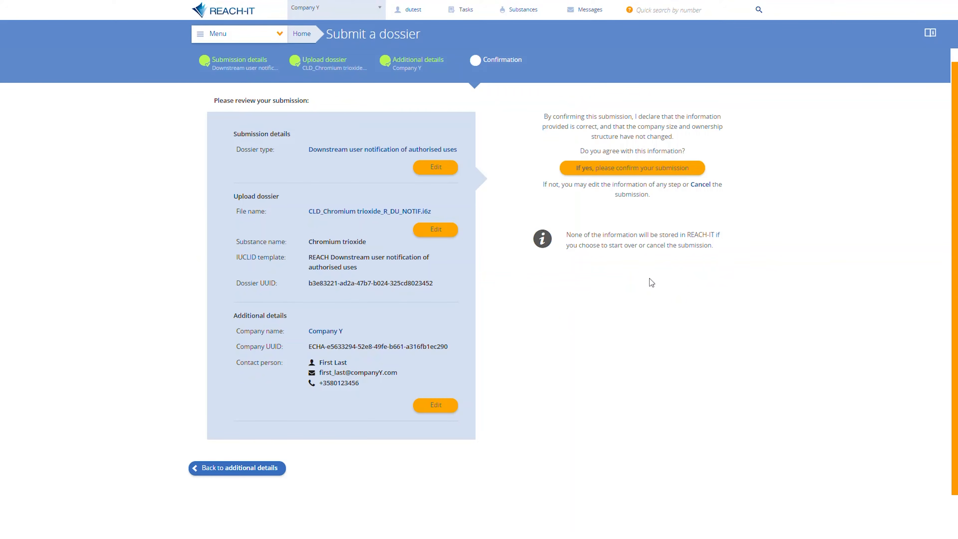
# Step: Confirm the submission and open its submission report
pyautogui.click(681, 168)
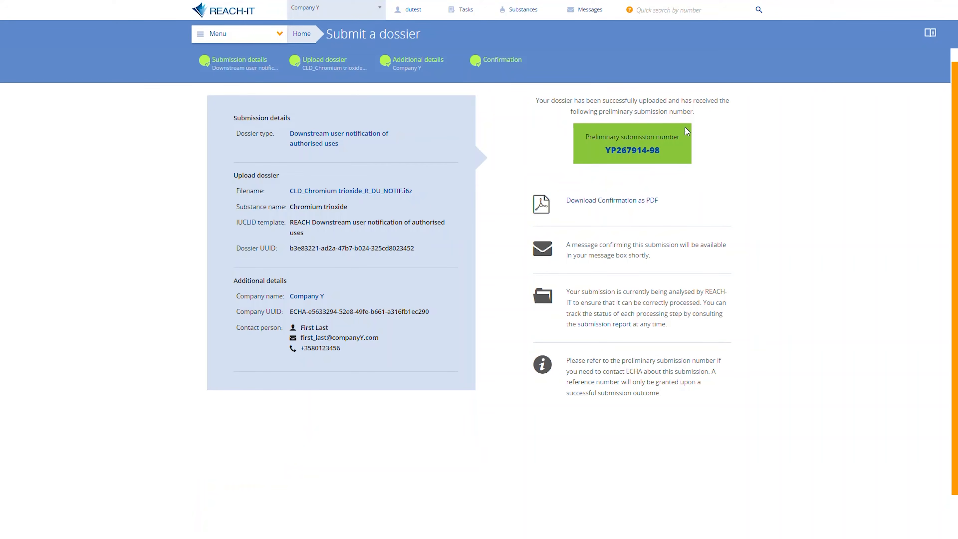
pyautogui.click(648, 152)
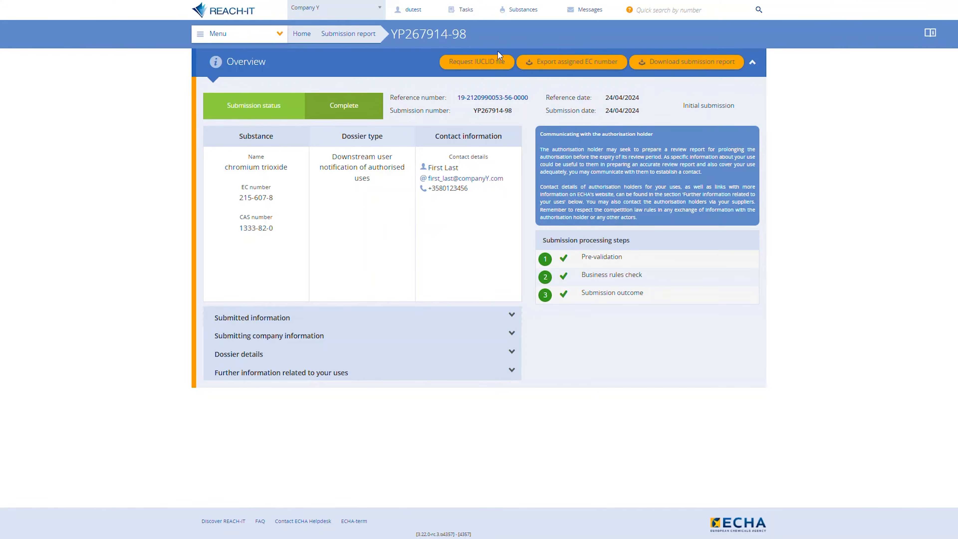
# Step: Search substances for chromium, reopen the submission report and review its reference and submission numbers
pyautogui.click(521, 11)
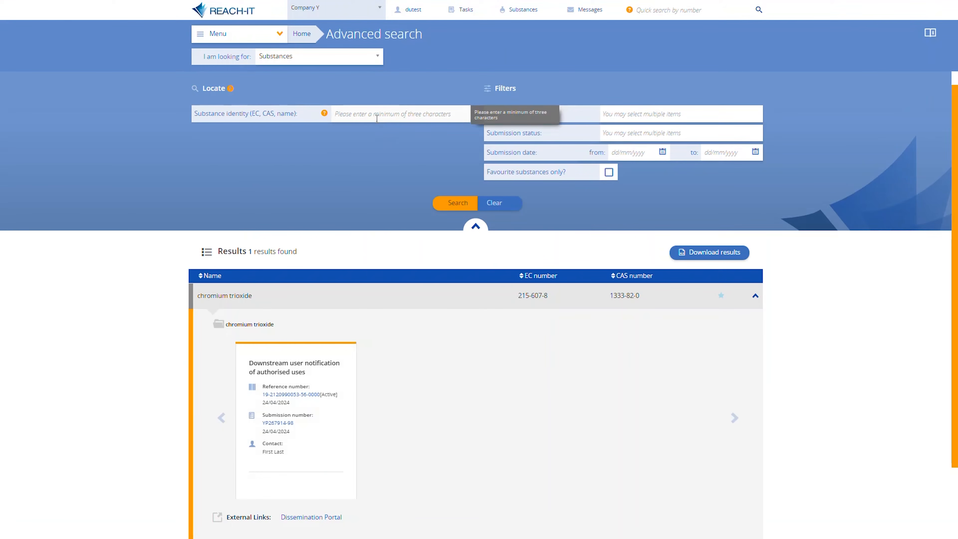
pyautogui.write('chromium*')
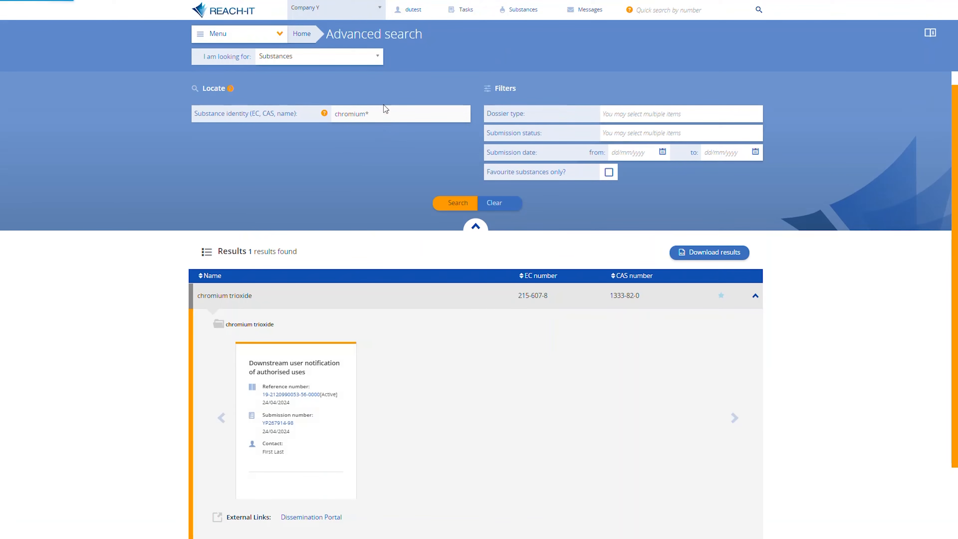
pyautogui.scroll(-2, 443, 354)
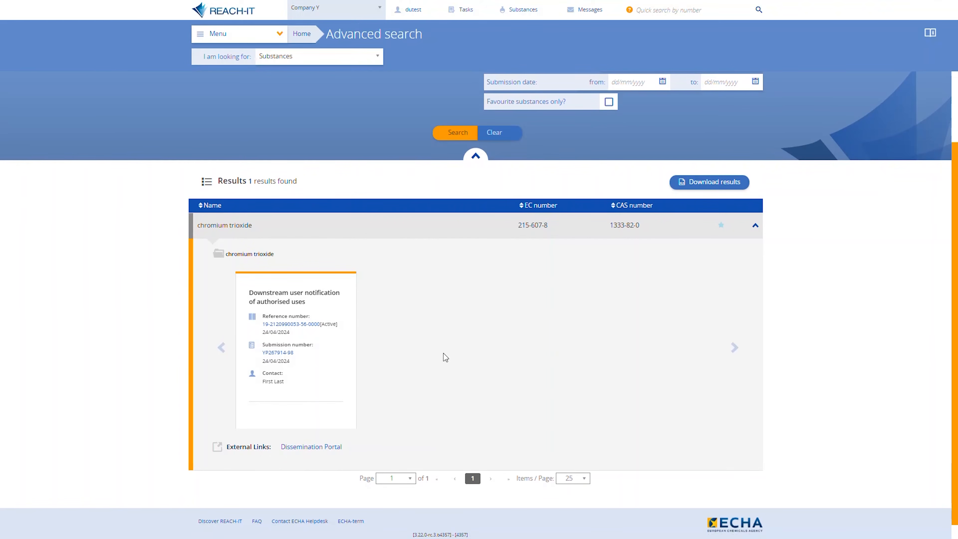
pyautogui.click(276, 354)
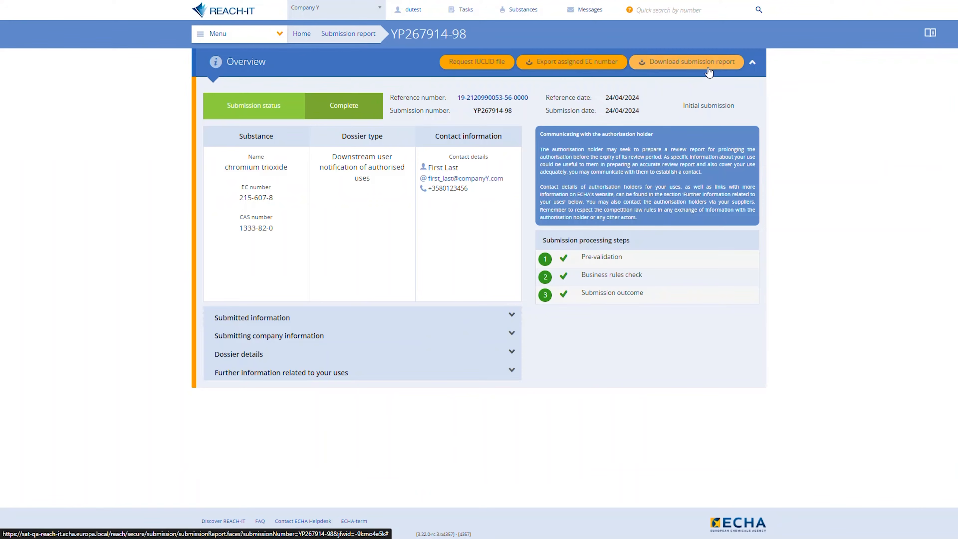
pyautogui.moveTo(536, 118); pyautogui.dragTo(474, 119)
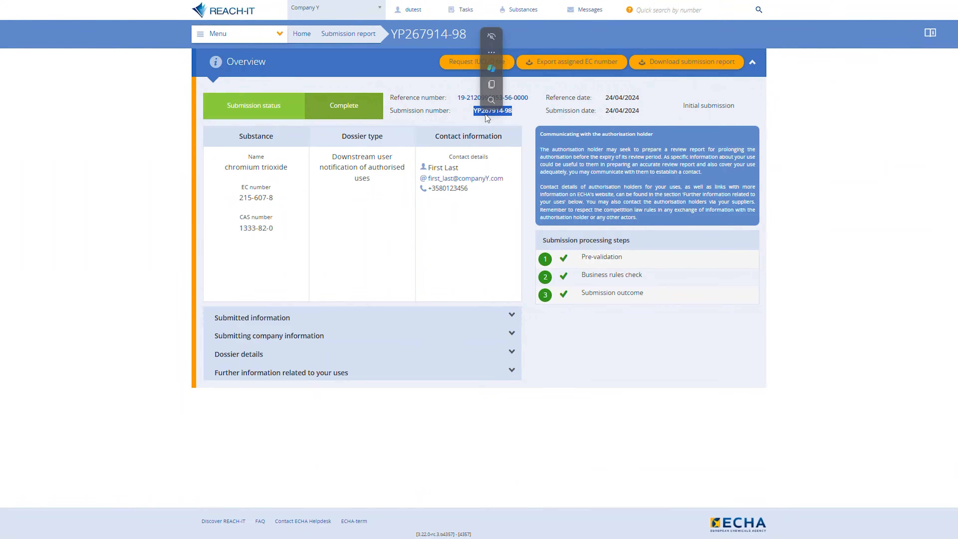
pyautogui.moveTo(536, 103); pyautogui.dragTo(456, 101)
pyautogui.hotkey('ctrl', 'c')
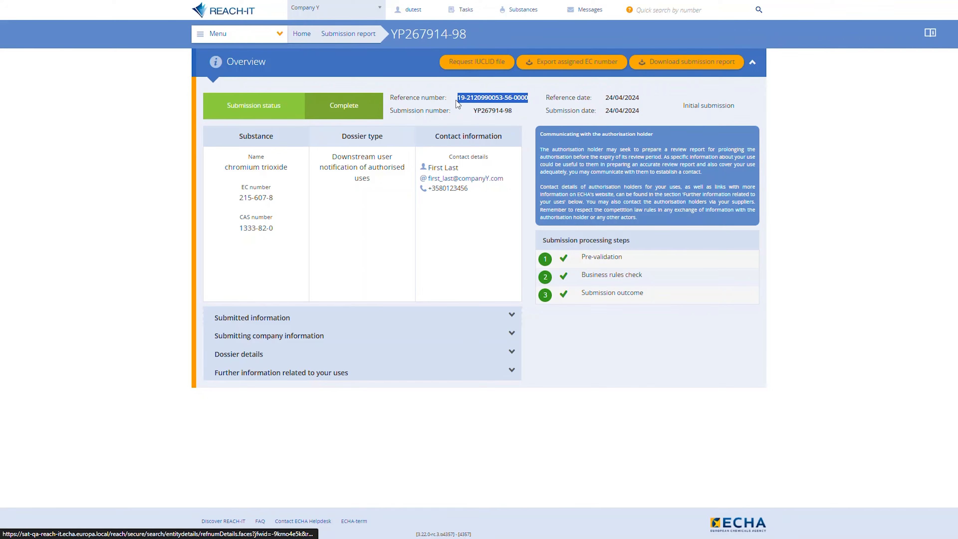
pyautogui.click(512, 111)
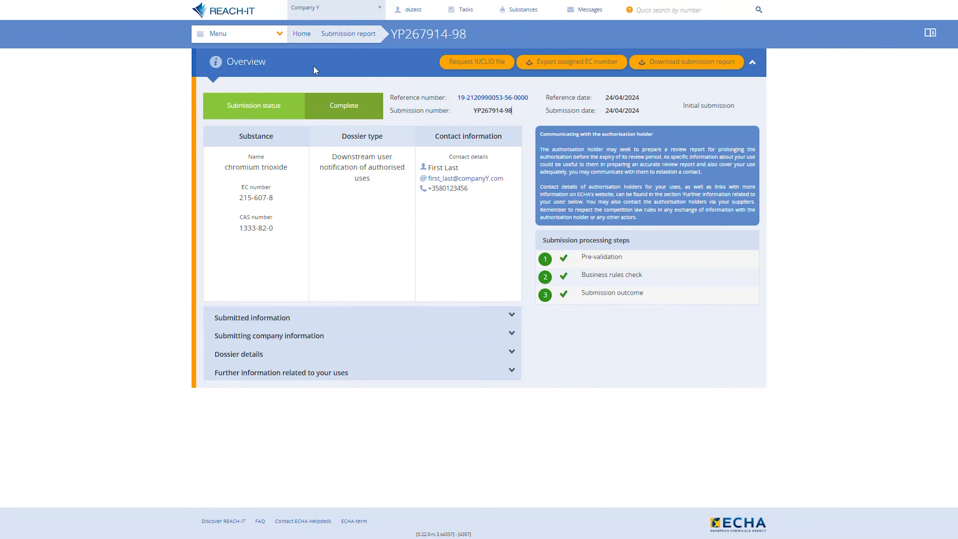
# Step: Search submissions filtered to the Downstream user notification of authorised uses dossier type and open the chromium trioxide submission
pyautogui.click(272, 39)
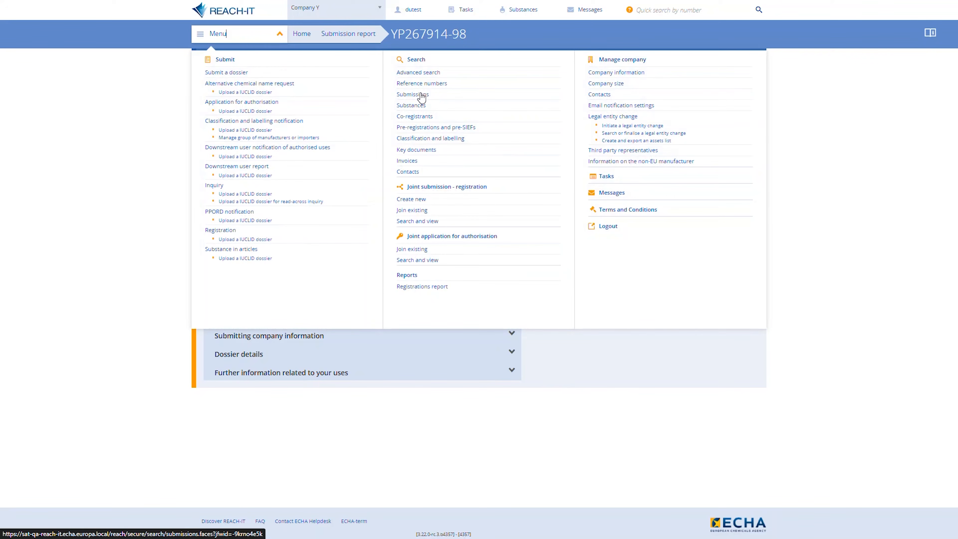
pyautogui.click(421, 95)
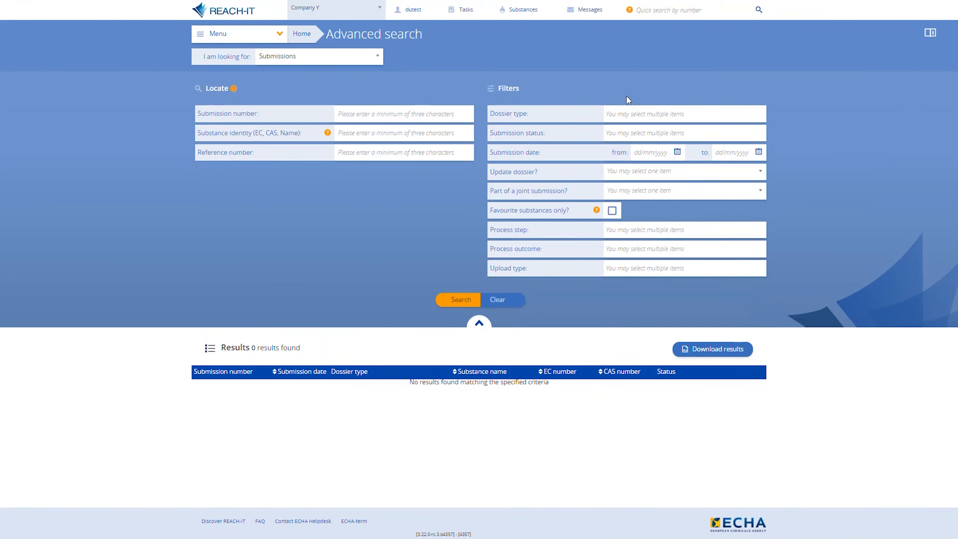
pyautogui.click(648, 111)
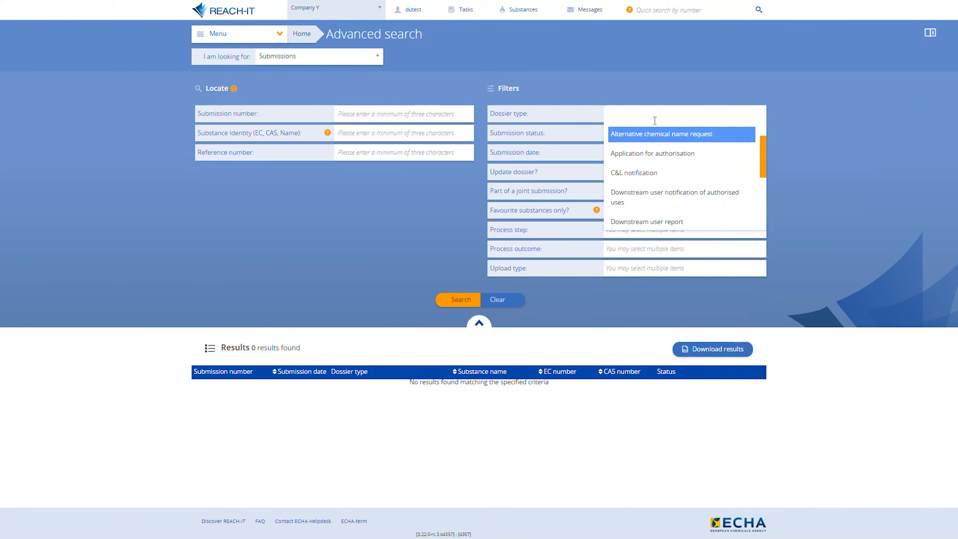
pyautogui.click(686, 204)
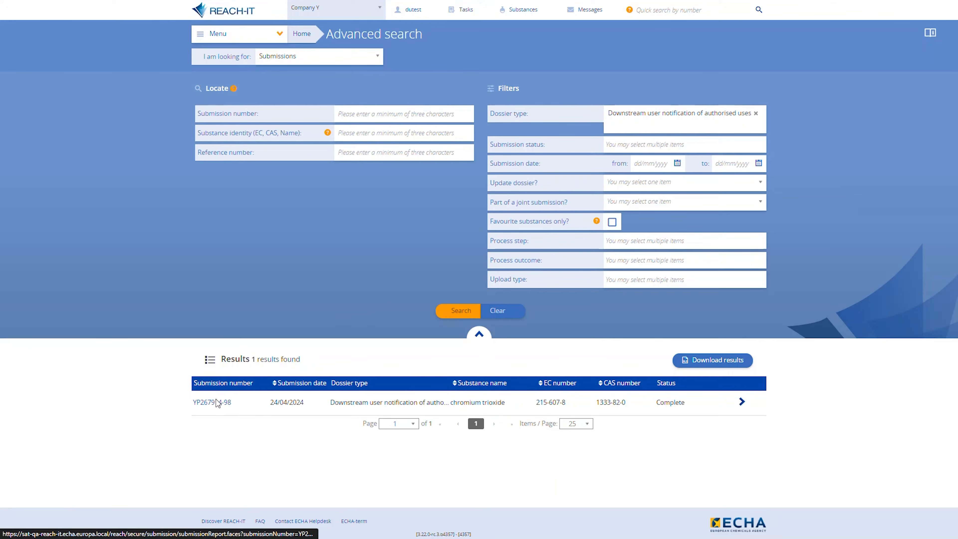
pyautogui.click(218, 403)
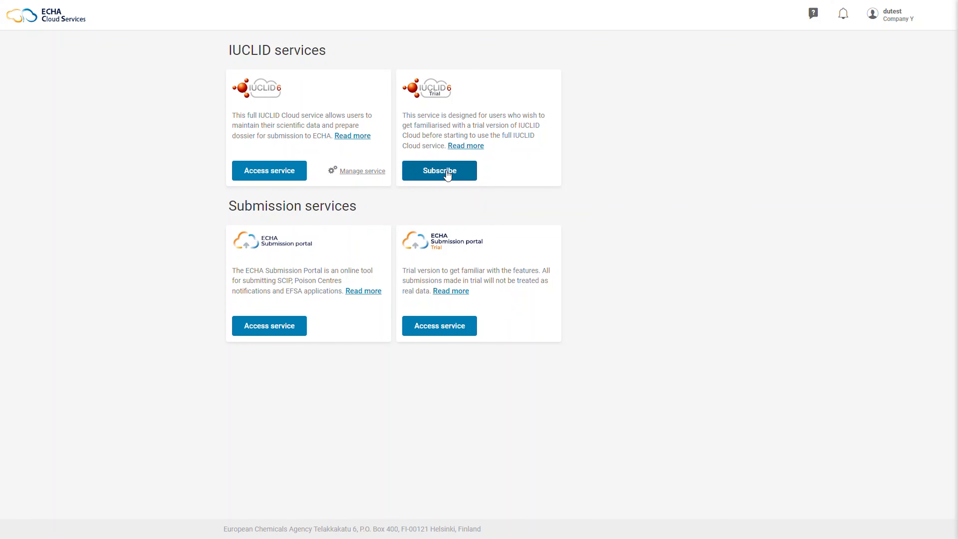
# Step: Open the Chromium trioxide dataset in IUCLID Cloud and add a new Identifiers record under section 1.3
pyautogui.click(279, 172)
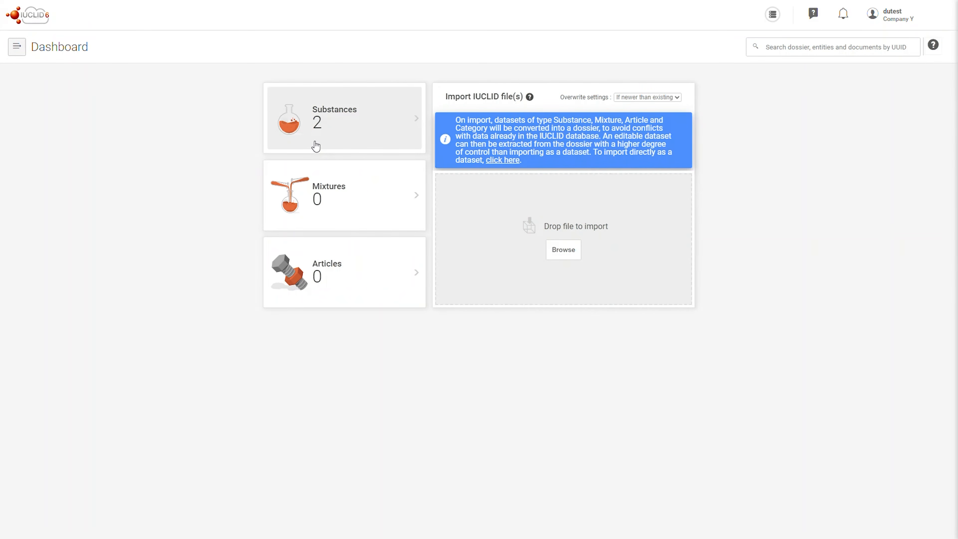
pyautogui.click(314, 140)
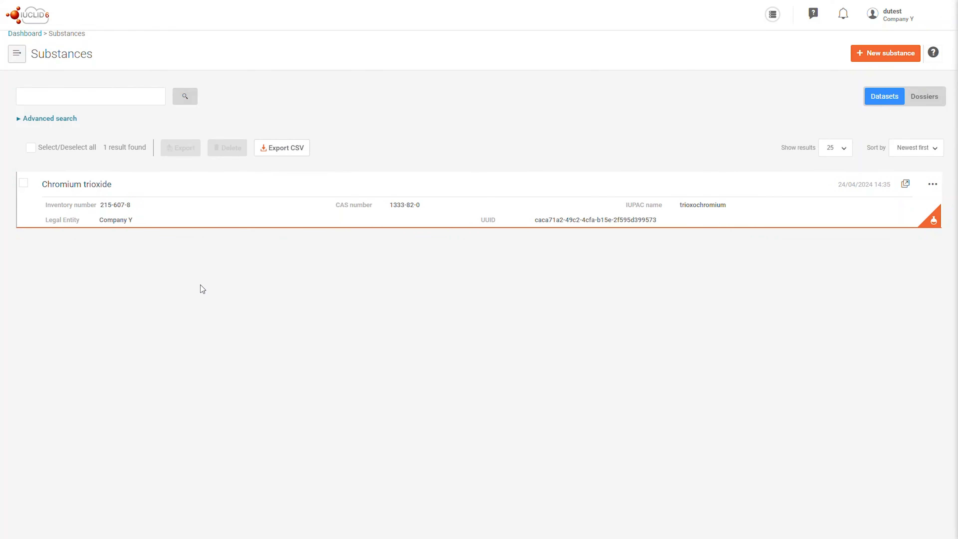
pyautogui.click(135, 193)
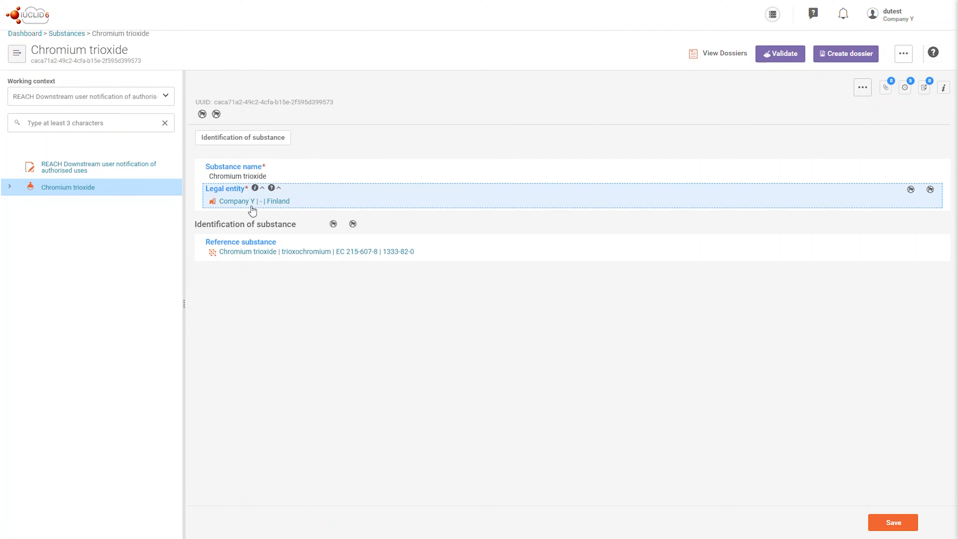
pyautogui.click(9, 188)
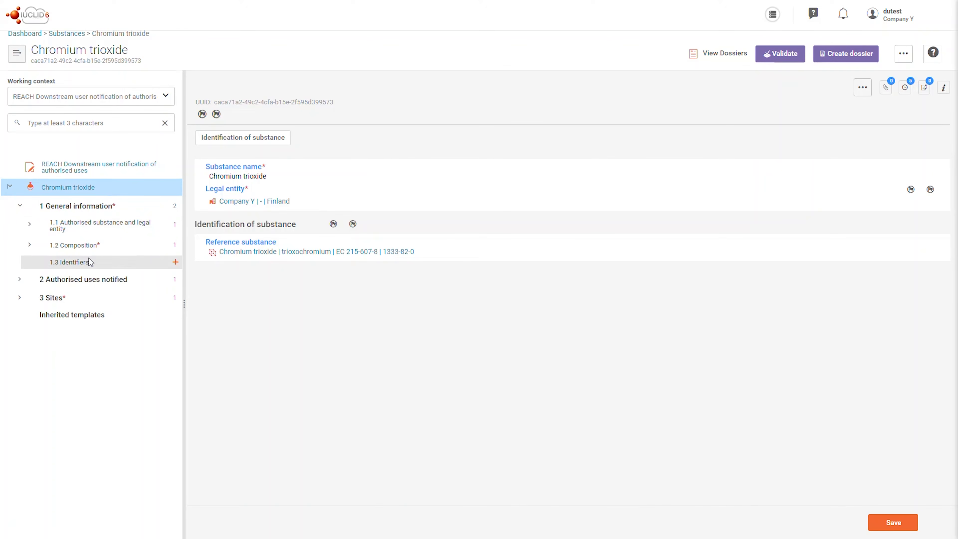
pyautogui.click(174, 263)
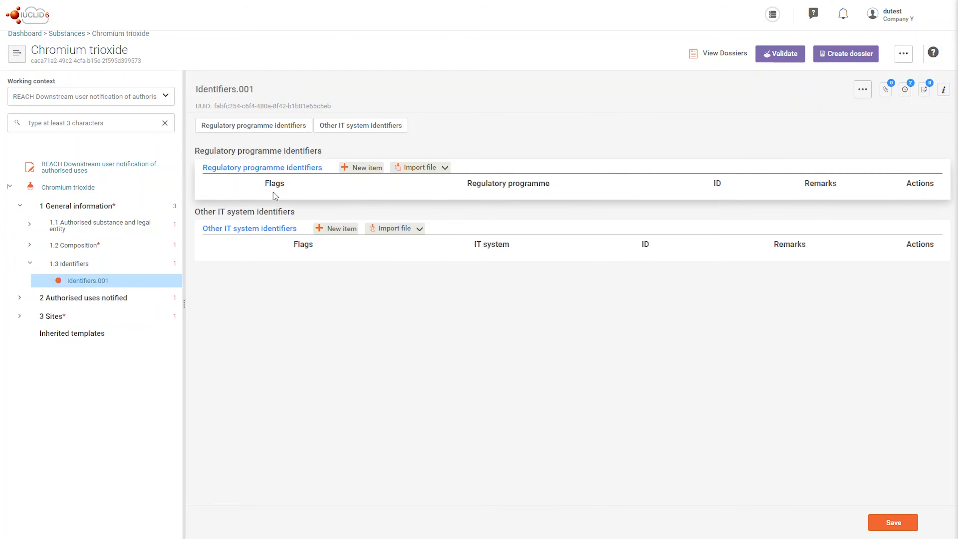
# Step: Add a regulatory programme identifier row and set its programme to REACH downstream user notification number (art. 66)
pyautogui.click(358, 168)
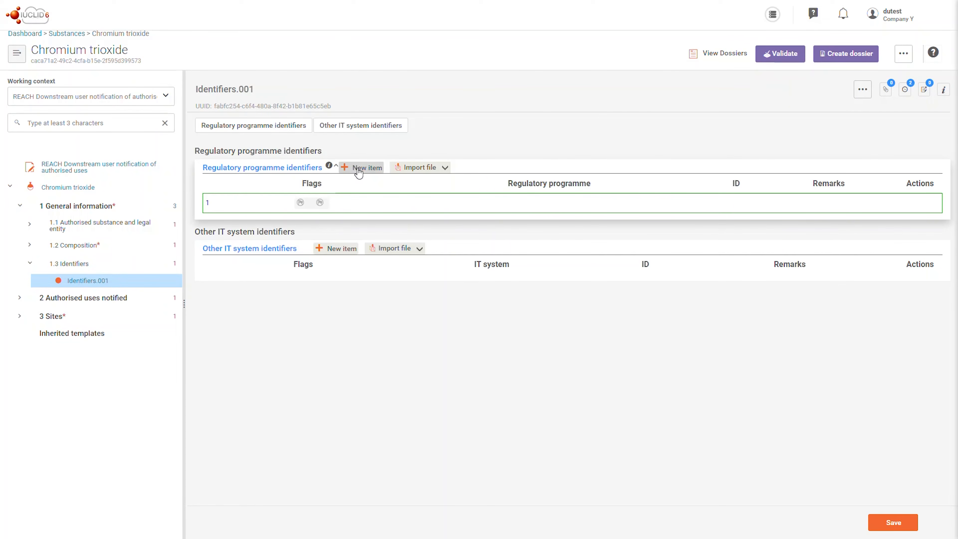
pyautogui.click(348, 213)
pyautogui.click(648, 60)
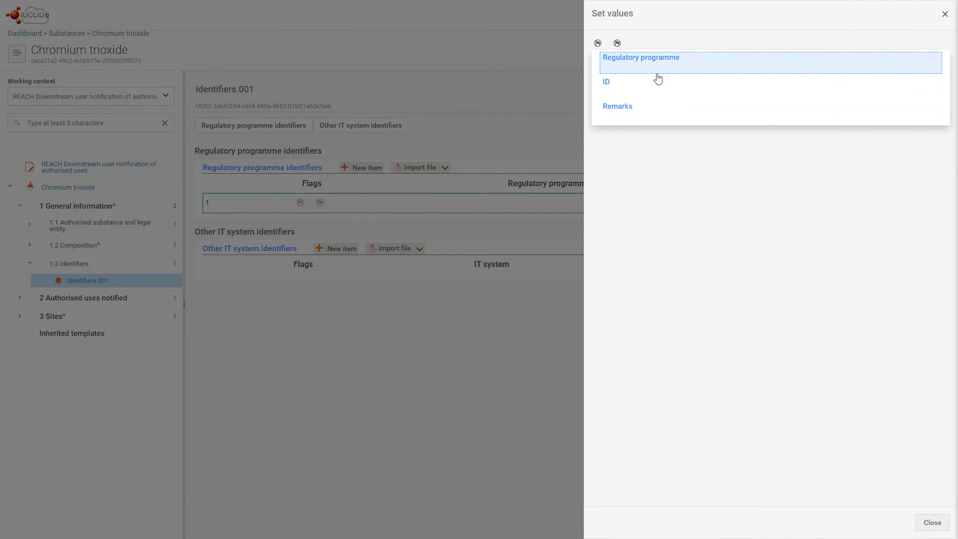
pyautogui.click(658, 71)
pyautogui.scroll(-3, 702, 149)
pyautogui.scroll(-5, 705, 148)
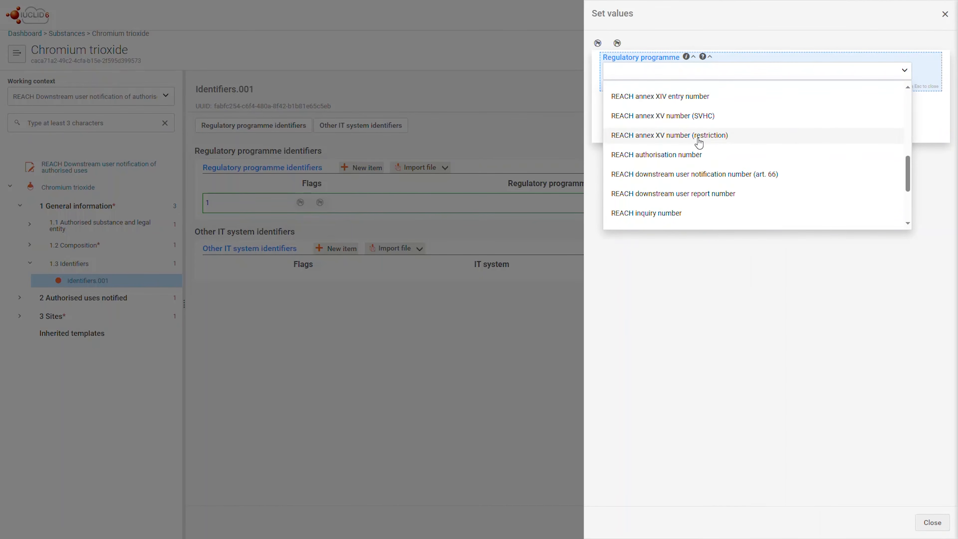
pyautogui.click(716, 176)
pyautogui.click(676, 127)
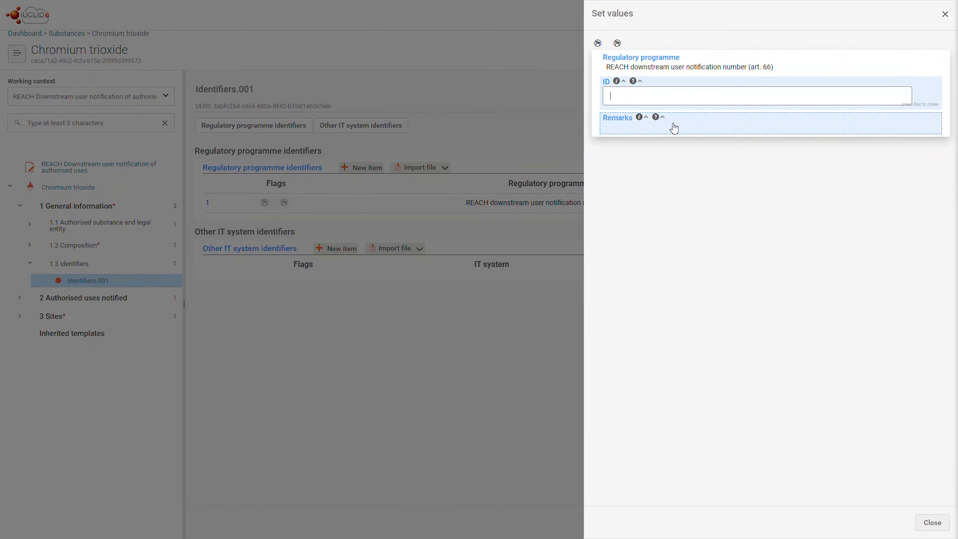
pyautogui.hotkey('ctrl', 'v')
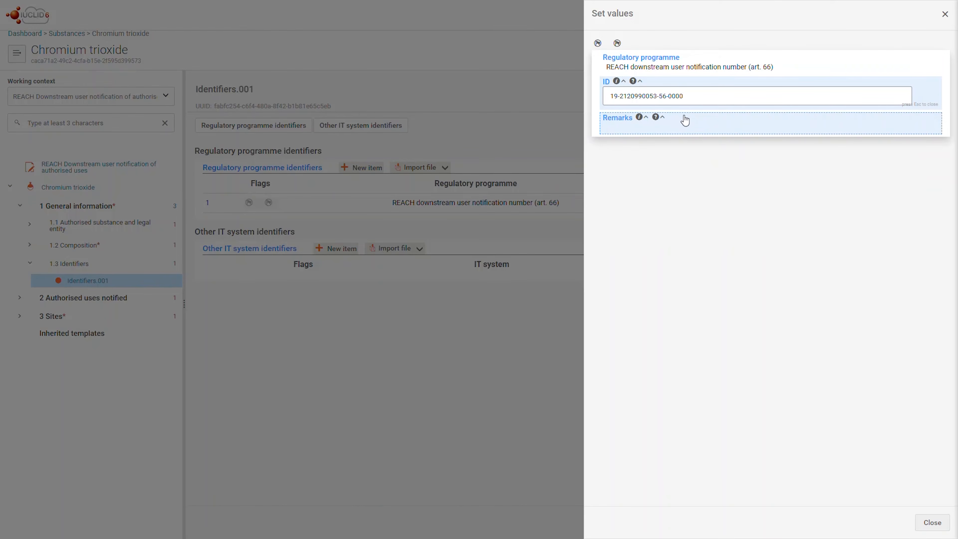
pyautogui.click(926, 522)
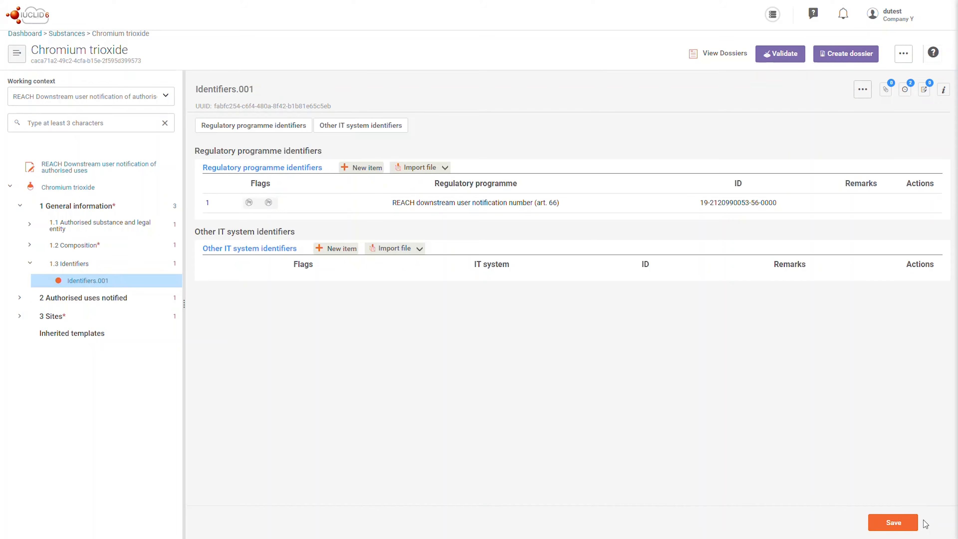
pyautogui.click(910, 524)
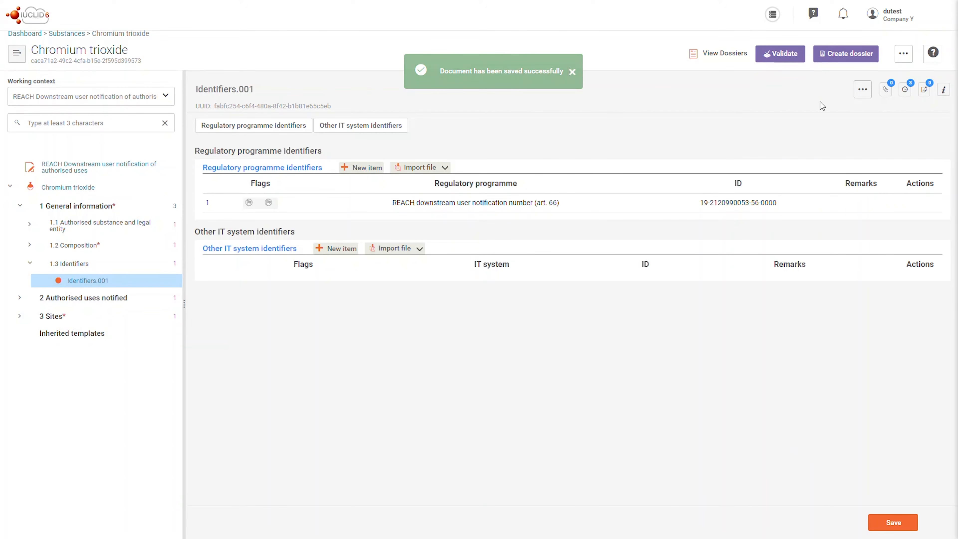
# Step: Start creating a dossier for the substance and mark the submission as an update
pyautogui.click(851, 61)
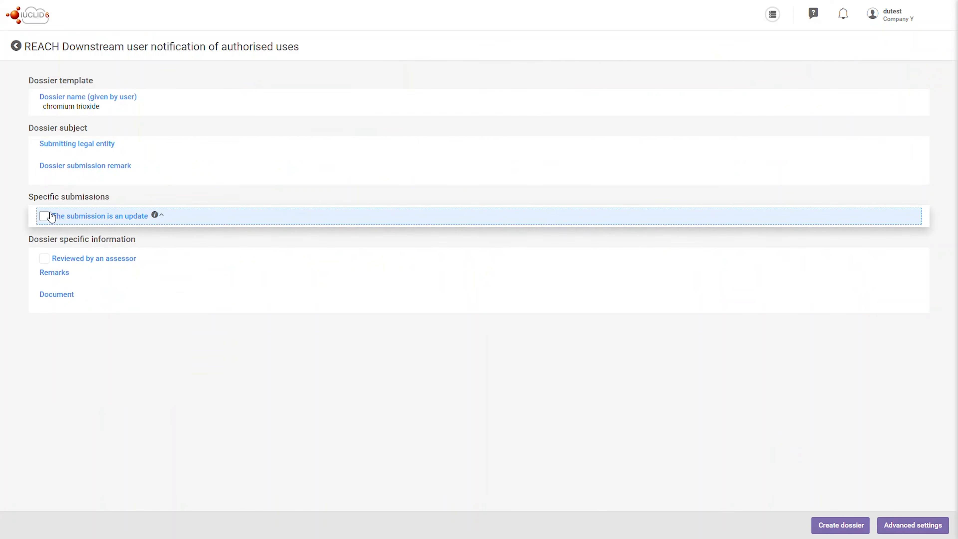
pyautogui.click(45, 216)
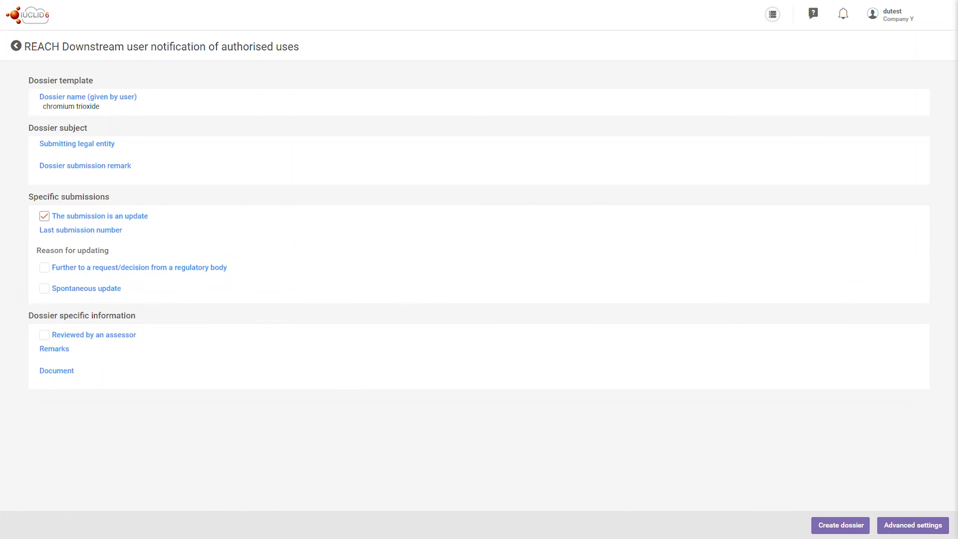
# Step: Copy the submission number YP267914-98 from REACH-IT and enter it as the dossier's last submission number
pyautogui.moveTo(565, 0)
pyautogui.click(720, 8)
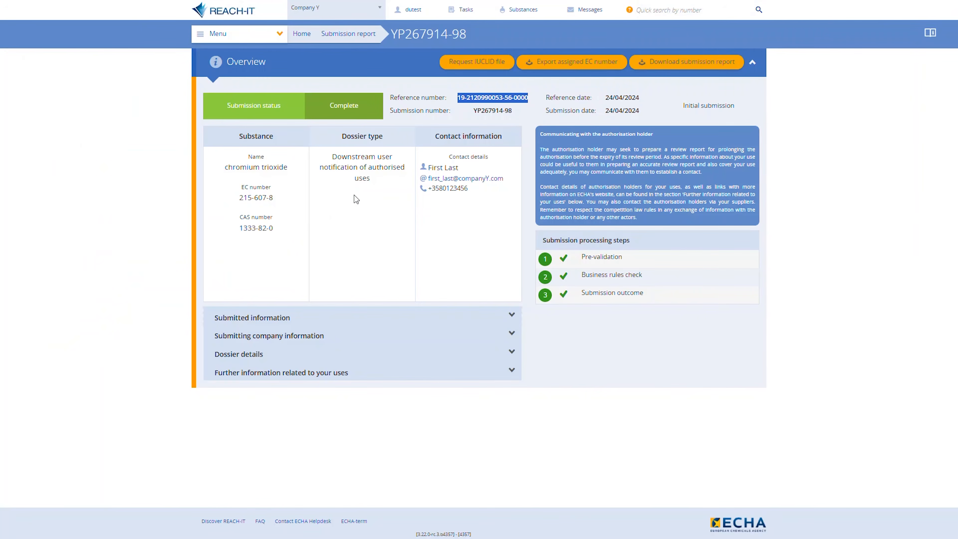
pyautogui.moveTo(513, 110); pyautogui.dragTo(473, 110)
pyautogui.hotkey('ctrl', 'c')
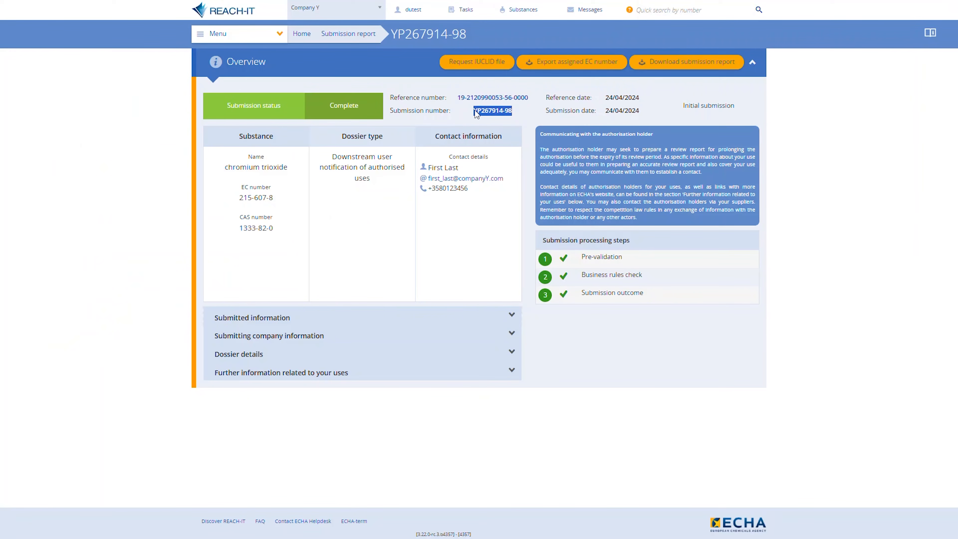
pyautogui.click(223, 8)
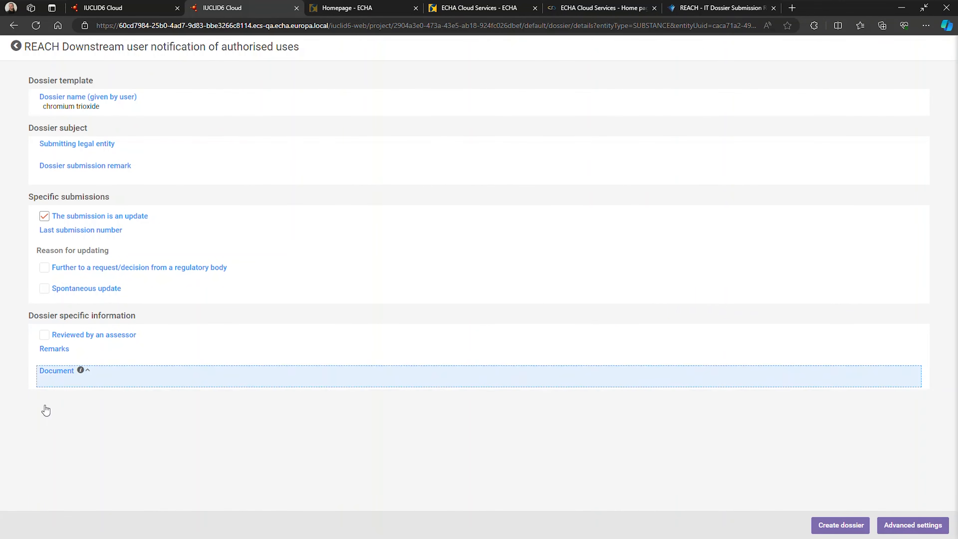
pyautogui.click(86, 245)
pyautogui.hotkey('ctrl', 'v')
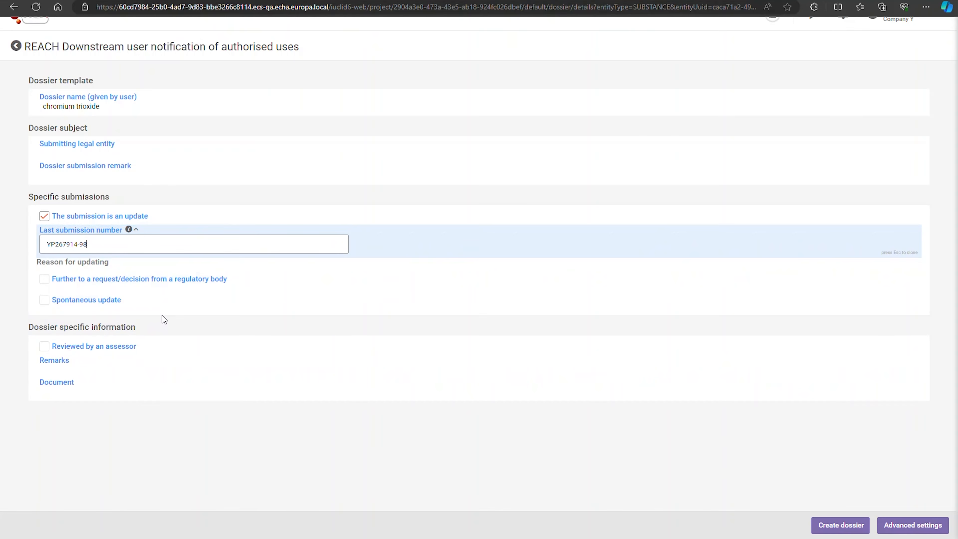
# Step: Mark the update as spontaneous and add a justification of new information on sites or uses
pyautogui.click(44, 300)
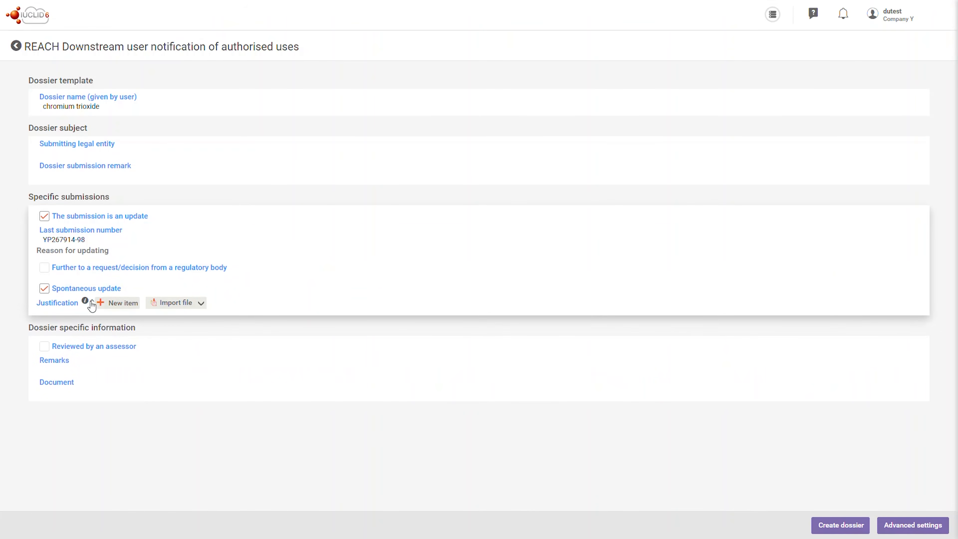
pyautogui.click(113, 304)
pyautogui.click(81, 339)
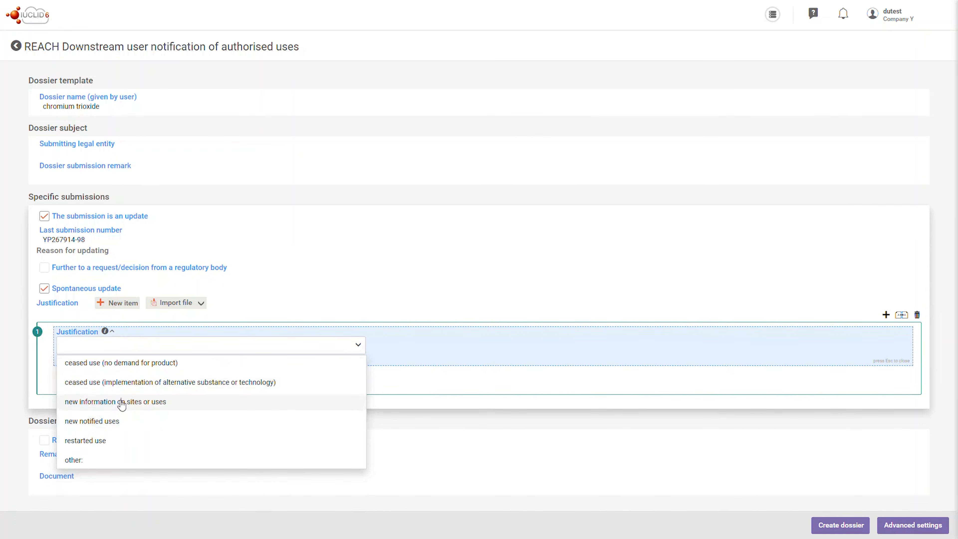
pyautogui.click(121, 403)
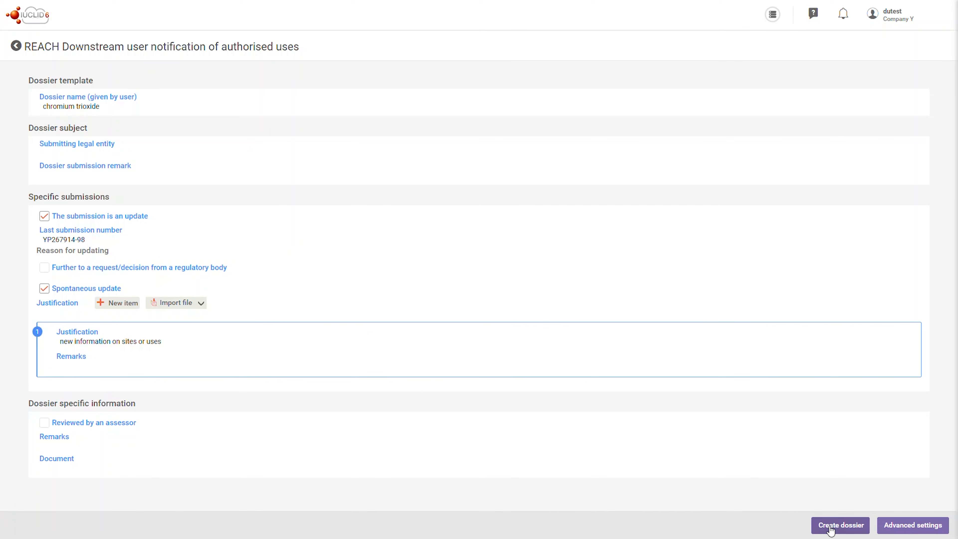
# Step: Create the update dossier and open it
pyautogui.click(830, 530)
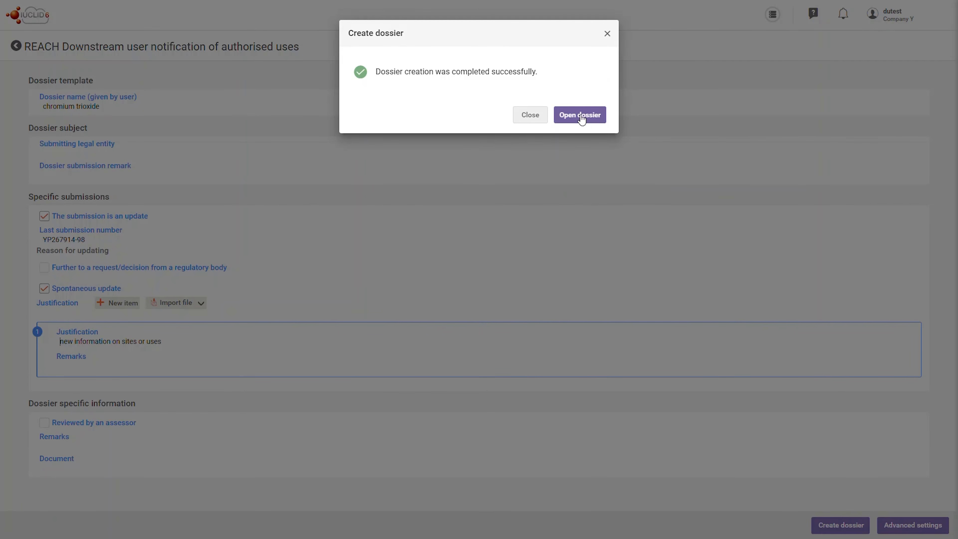
pyautogui.click(539, 113)
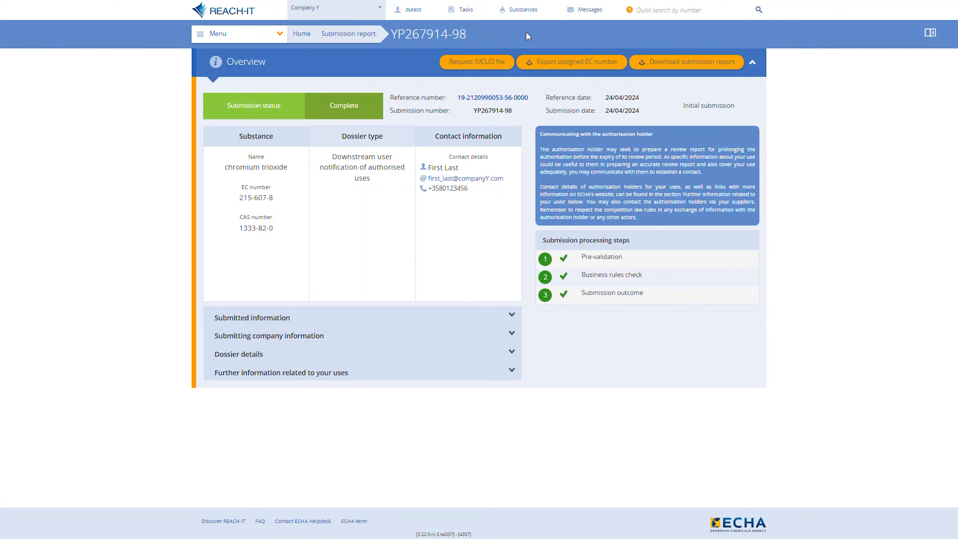
# Step: Search substances filtered to the Downstream user notification of authorised uses dossier type and open the chromium trioxide reference number
pyautogui.click(526, 10)
pyautogui.click(643, 113)
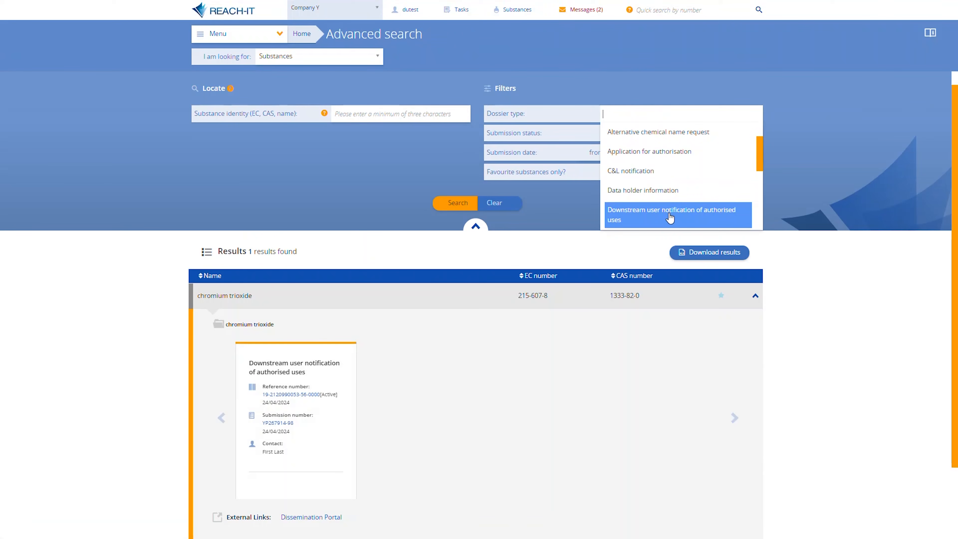
pyautogui.click(670, 218)
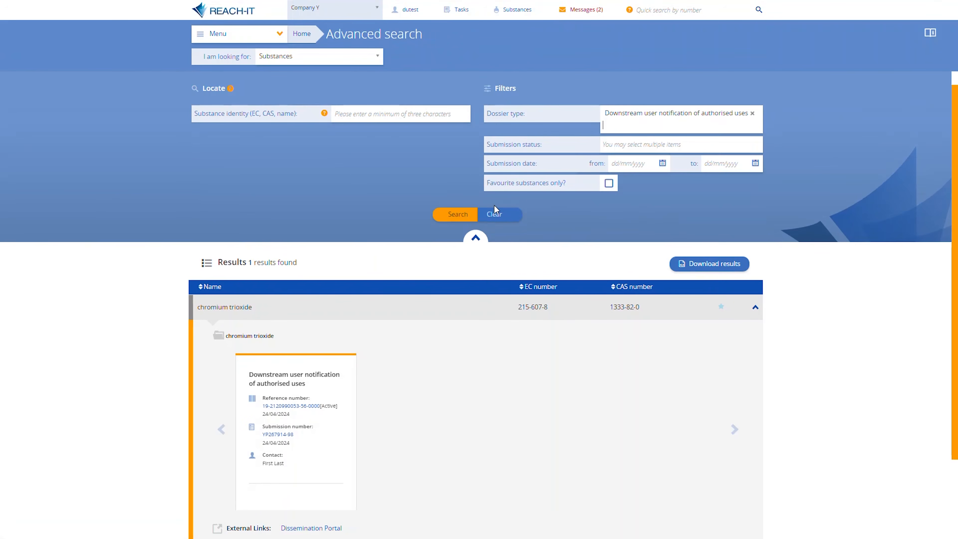
pyautogui.click(462, 215)
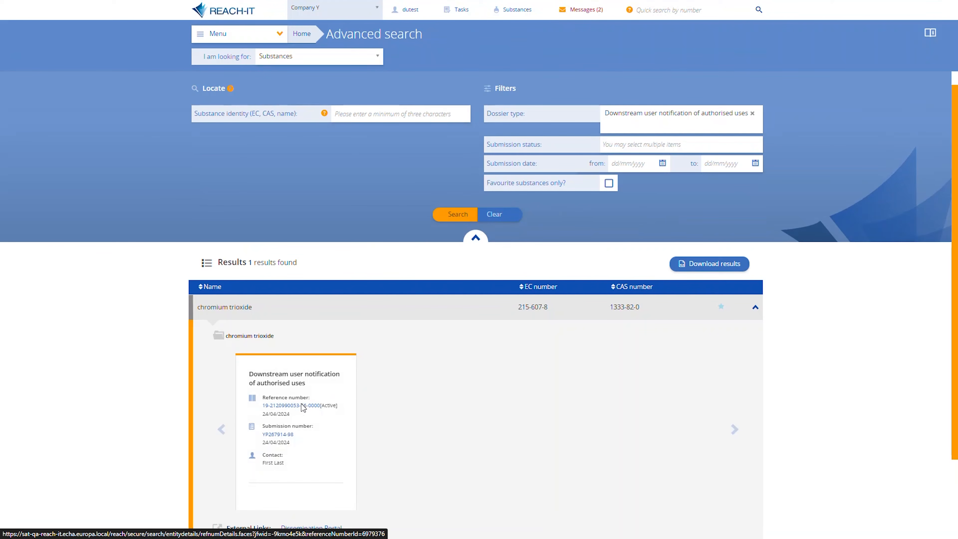
pyautogui.click(302, 405)
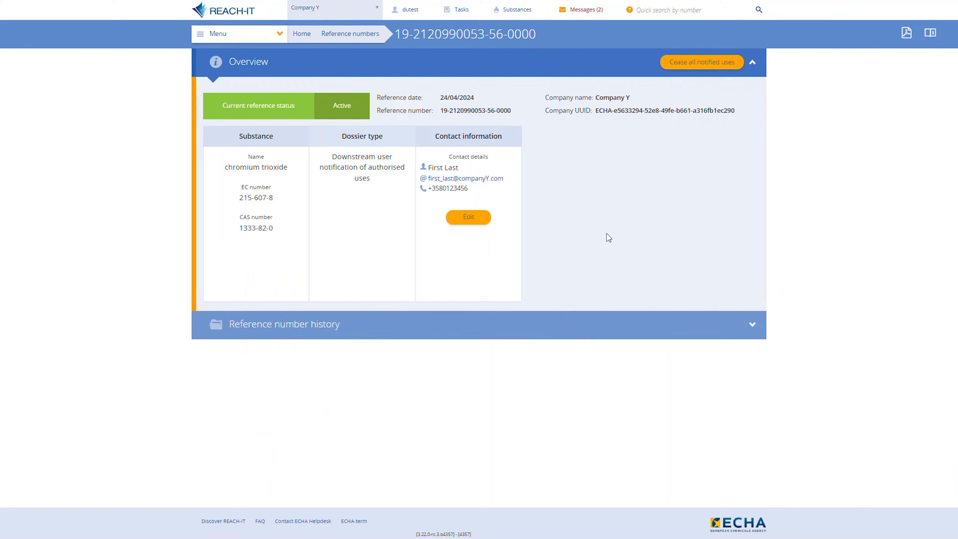
# Step: Cease all notified uses with the justification 'No demand for the product made with the use of the substance' and confirm
pyautogui.click(701, 64)
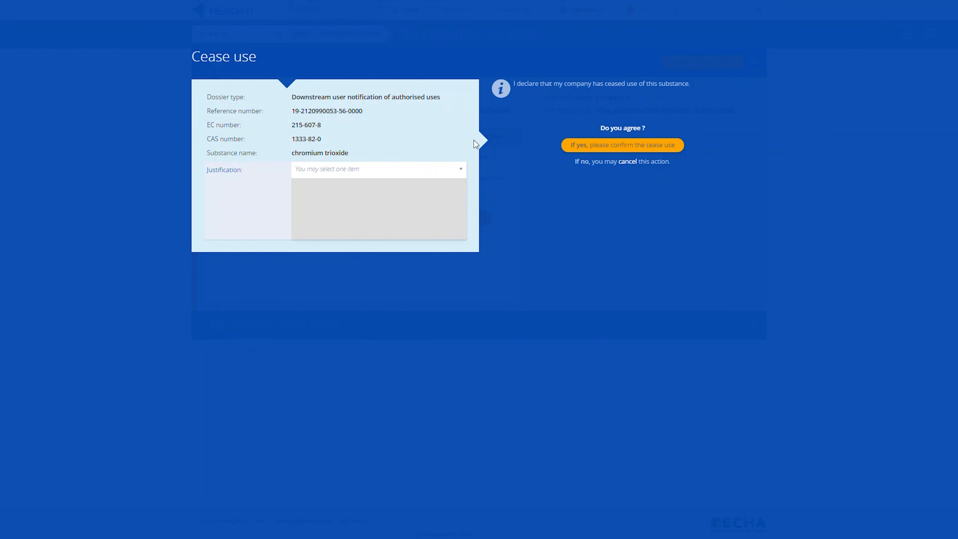
pyautogui.click(395, 175)
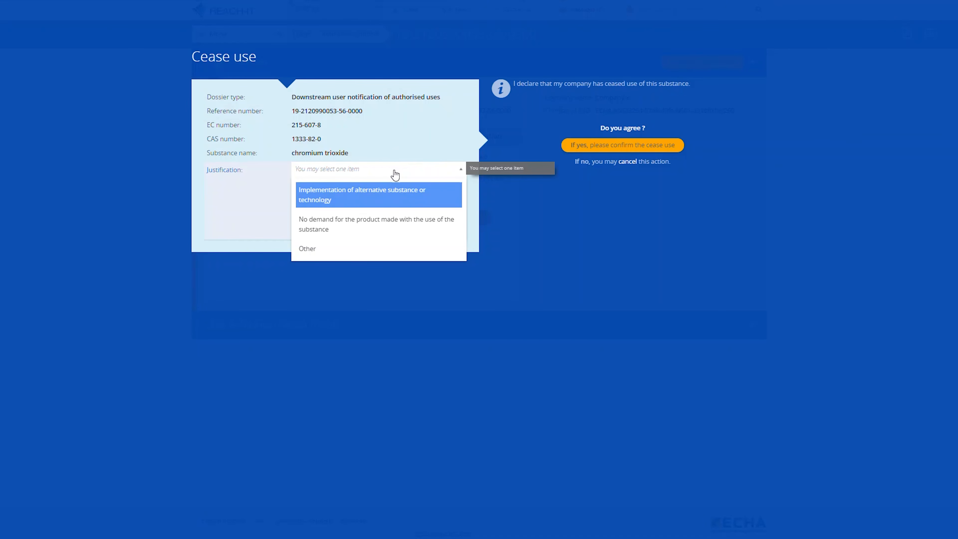
pyautogui.click(385, 216)
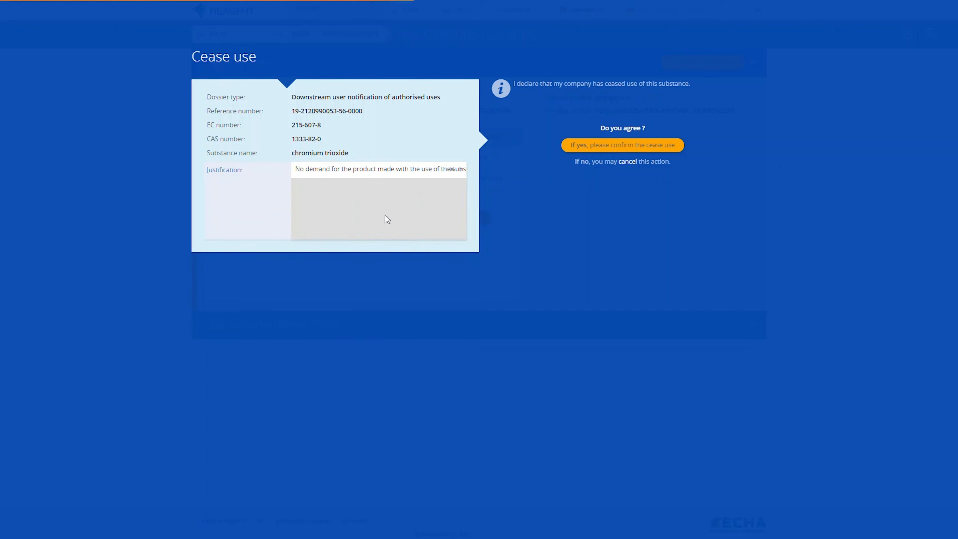
pyautogui.click(576, 149)
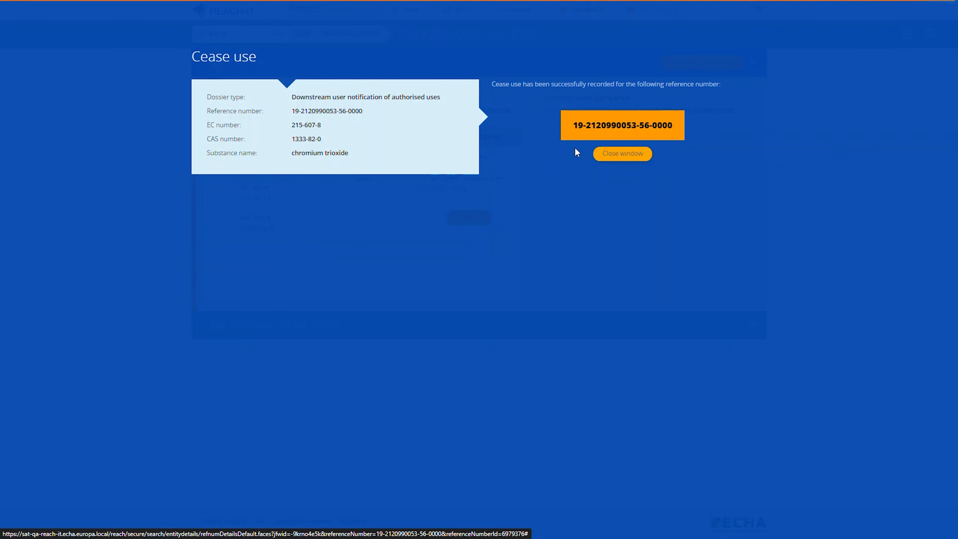
pyautogui.click(601, 155)
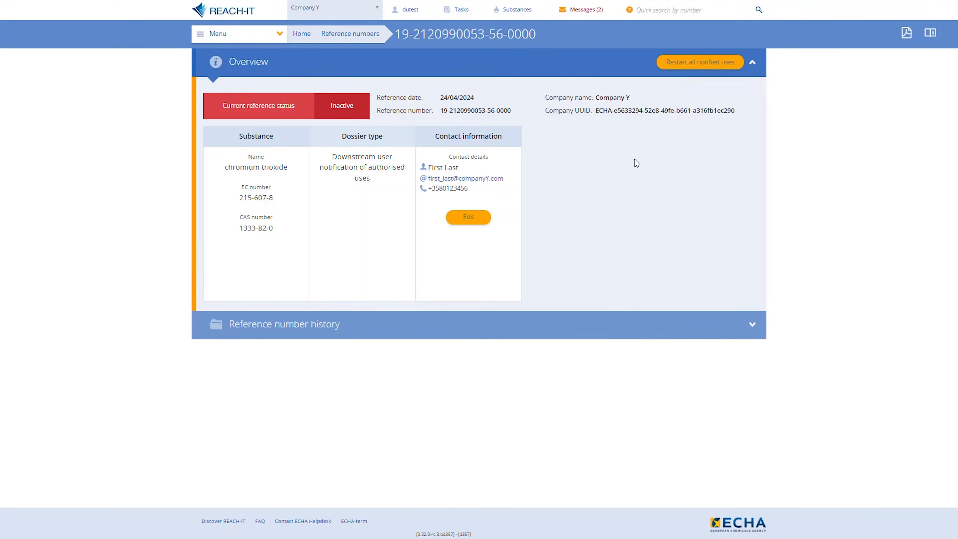
# Step: Restart all notified uses for the reference number and confirm the restart
pyautogui.click(688, 71)
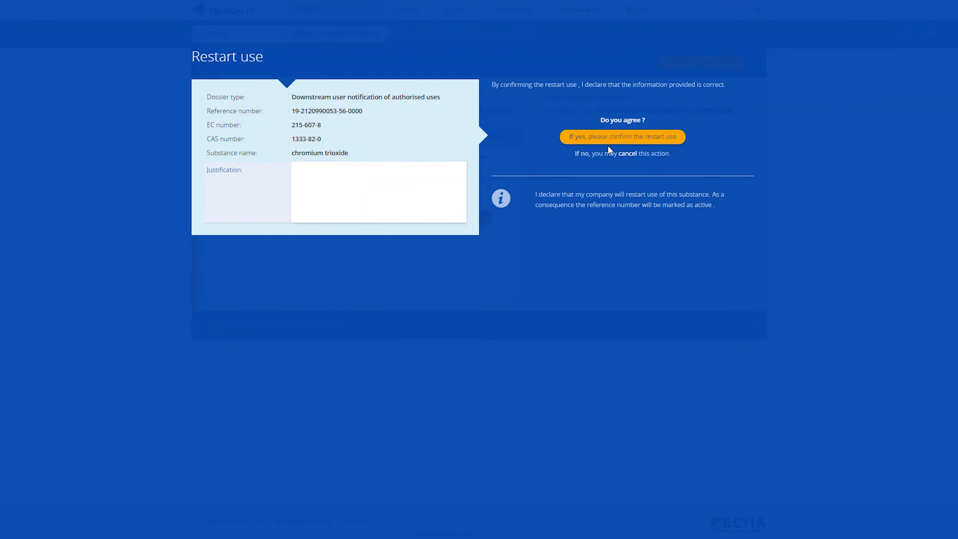
pyautogui.click(608, 141)
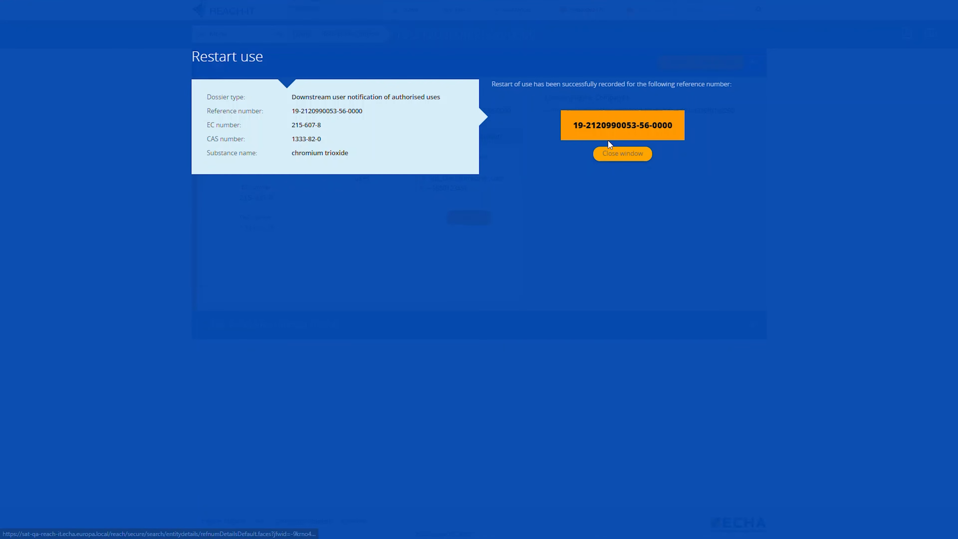